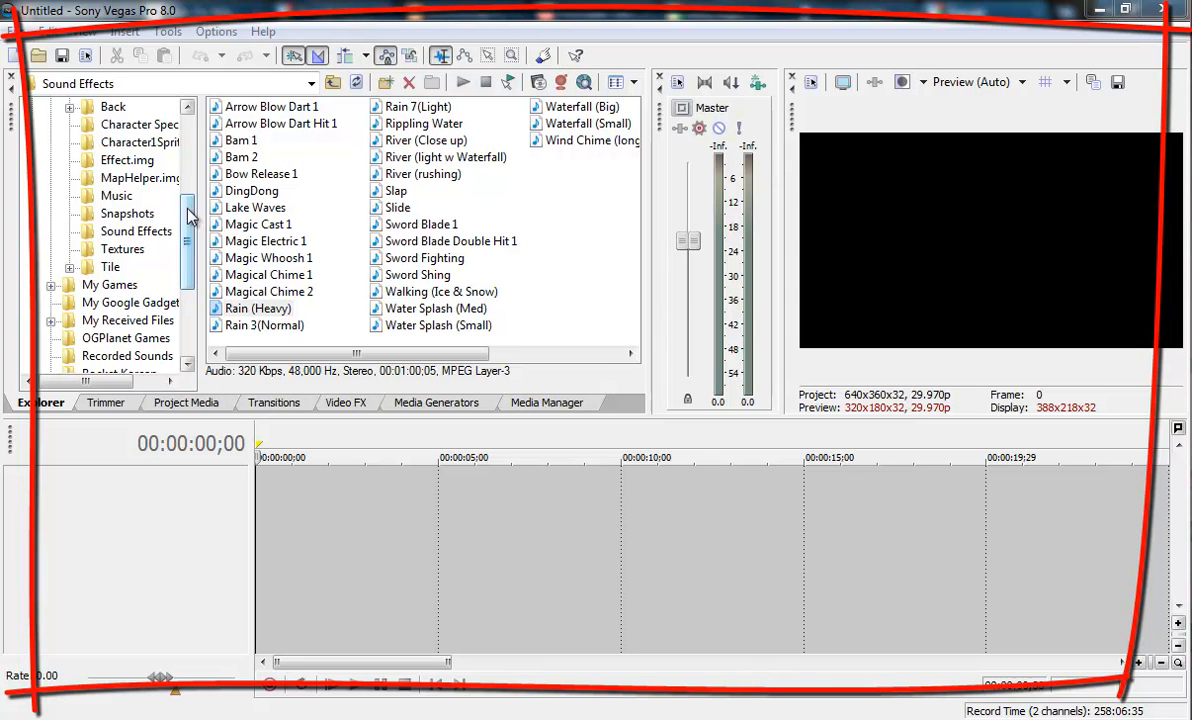
Examine the docked windows for trimming, project media, transitions, video effects and media generators
{"action": "scroll", "coordinate": [140, 240], "scroll_direction": "up", "scroll_amount": 4}
{"action": "scroll", "coordinate": [175, 244], "scroll_direction": "down", "scroll_amount": 5}
{"action": "scroll", "coordinate": [175, 244], "scroll_direction": "down", "scroll_amount": 2}
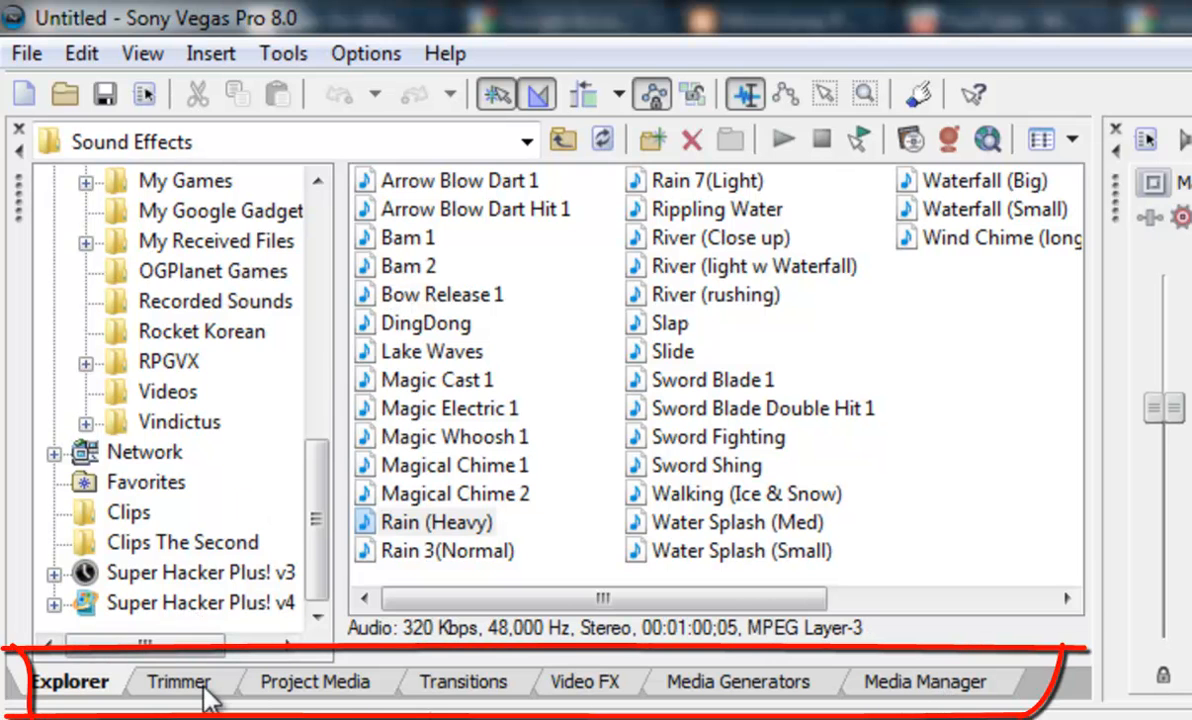
{"action": "left_click", "coordinate": [375, 690]}
{"action": "left_click", "coordinate": [463, 683]}
{"action": "left_click", "coordinate": [683, 688]}
{"action": "left_click", "coordinate": [585, 683]}
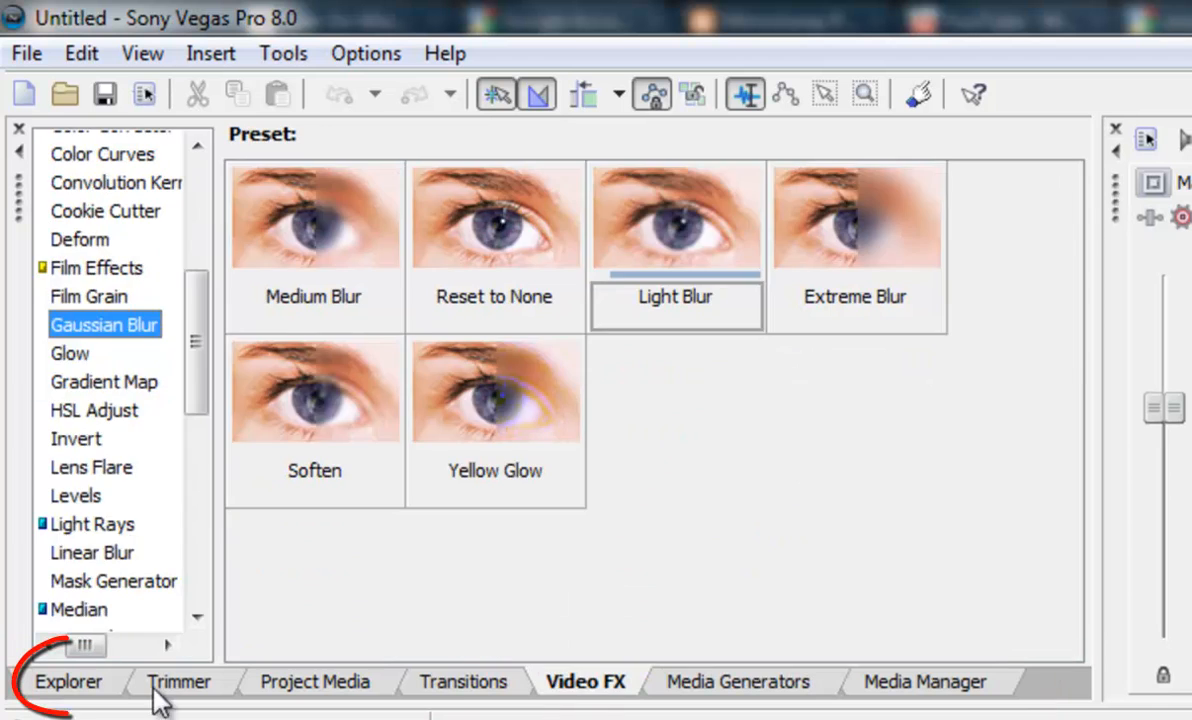
{"action": "left_click", "coordinate": [88, 688]}
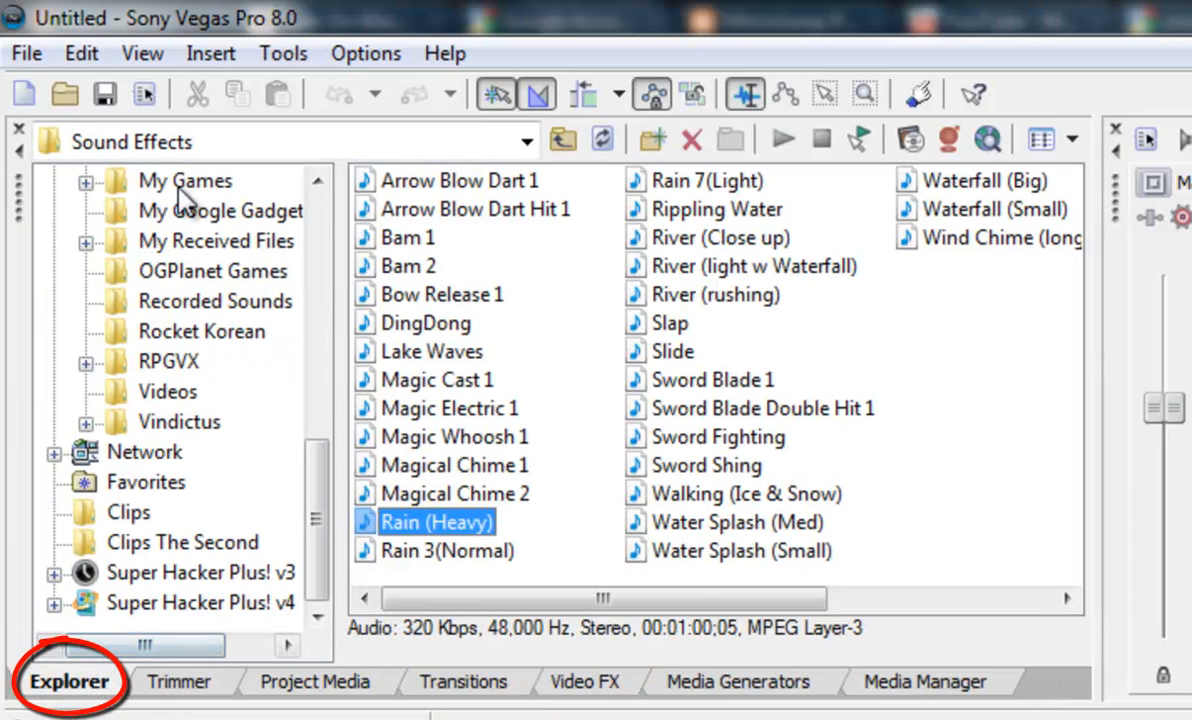
Add the Rain (Heavy) sound effect from the Sound Effects folder to the timeline as an audio track
{"action": "left_click_drag", "start_coordinate": [314, 545], "coordinate": [311, 506]}
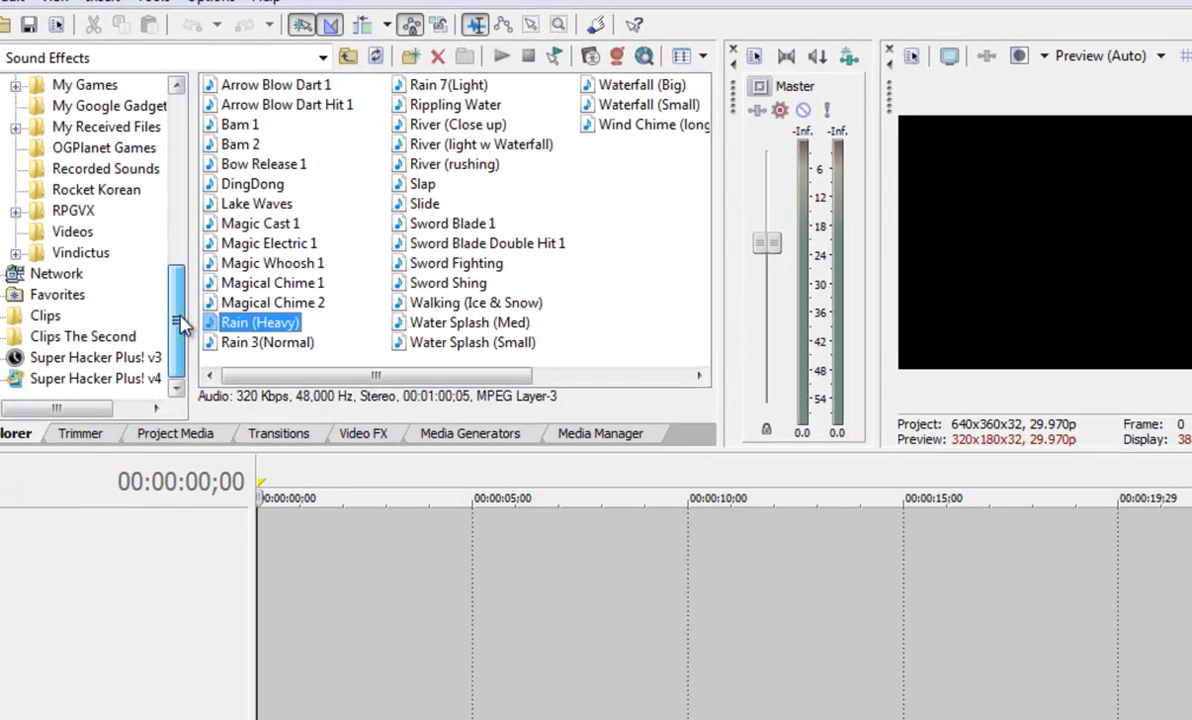
{"action": "left_click_drag", "start_coordinate": [240, 330], "coordinate": [300, 592]}
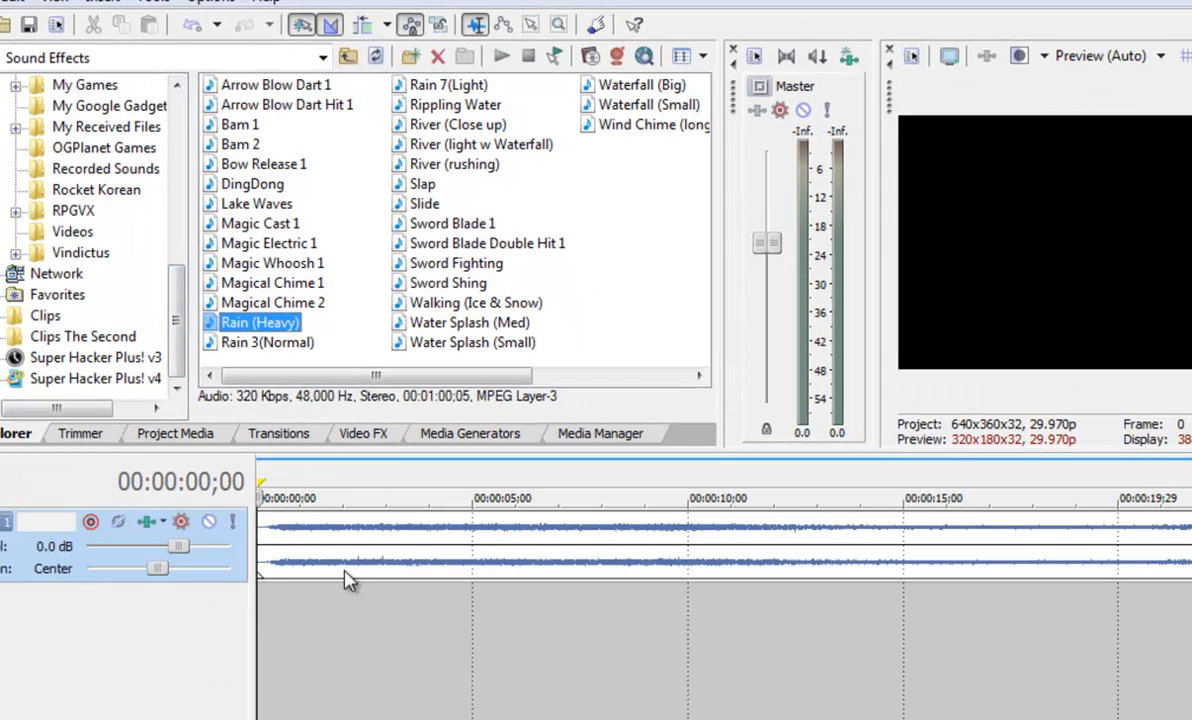
Insert an empty audio track above the rain track
{"action": "right_click", "coordinate": [14, 535]}
{"action": "left_click", "coordinate": [110, 285]}
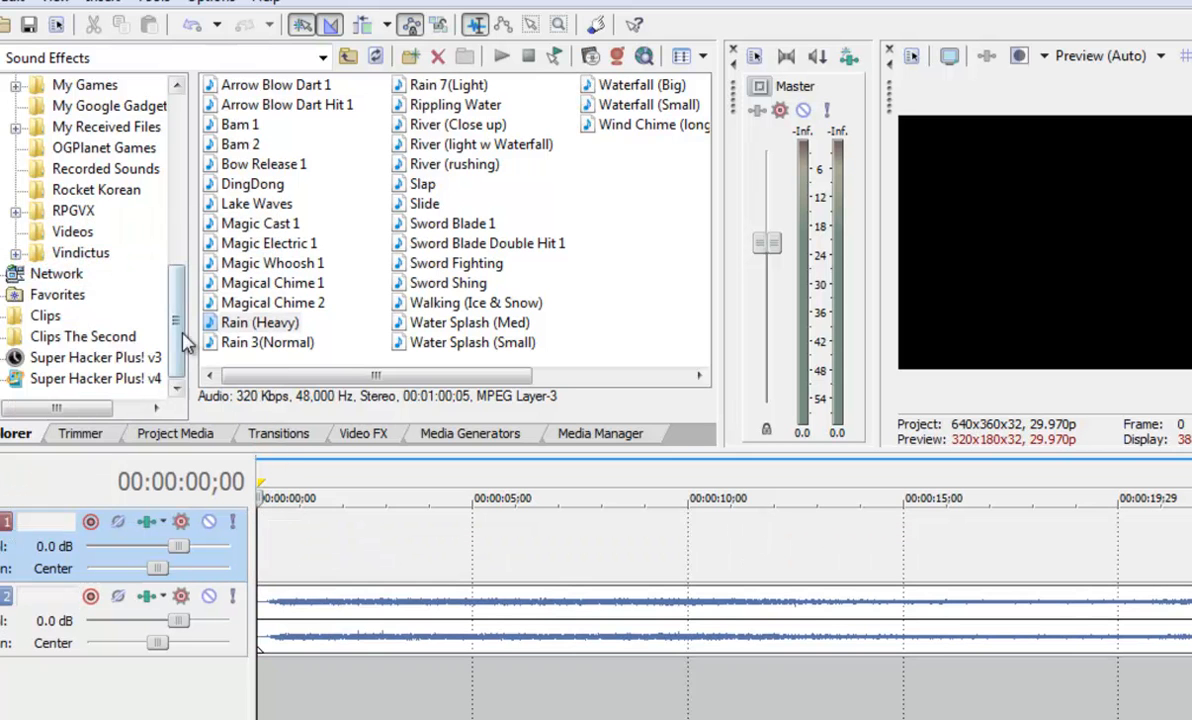
Open the Clips The Second folder and add the DeMaple31 May. 21 clip to the timeline as a video track
{"action": "mouse_move", "coordinate": [180, 355]}
{"action": "left_mouse_down"}
{"action": "mouse_move", "coordinate": [181, 252]}
{"action": "mouse_move", "coordinate": [180, 380]}
{"action": "left_mouse_up"}
{"action": "left_click", "coordinate": [88, 340]}
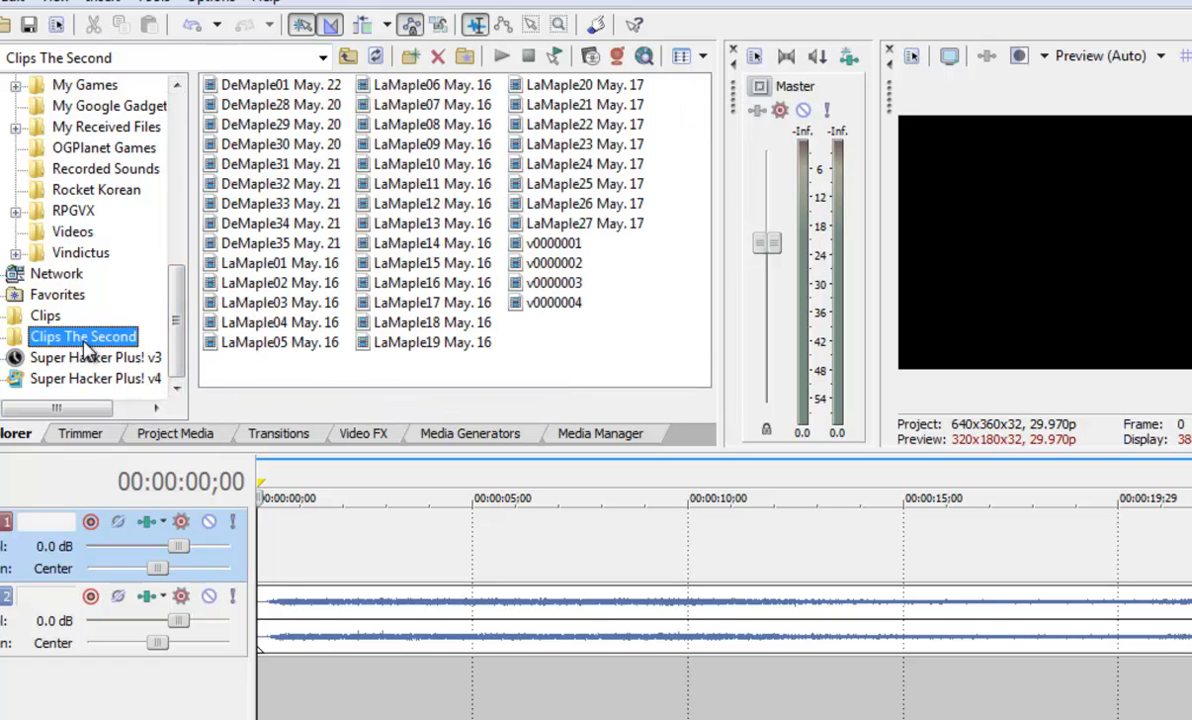
{"action": "left_click_drag", "start_coordinate": [280, 164], "coordinate": [310, 550]}
{"action": "left_click", "coordinate": [323, 497]}
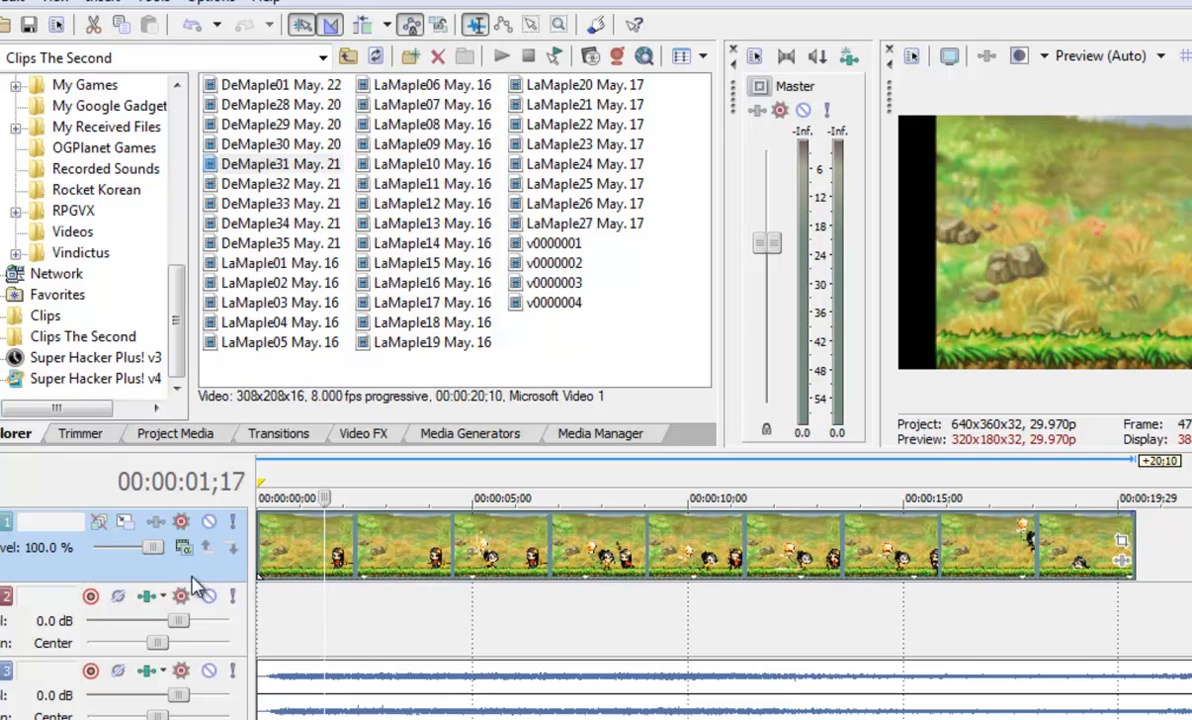
Delete the empty audio track
{"action": "right_click", "coordinate": [47, 625]}
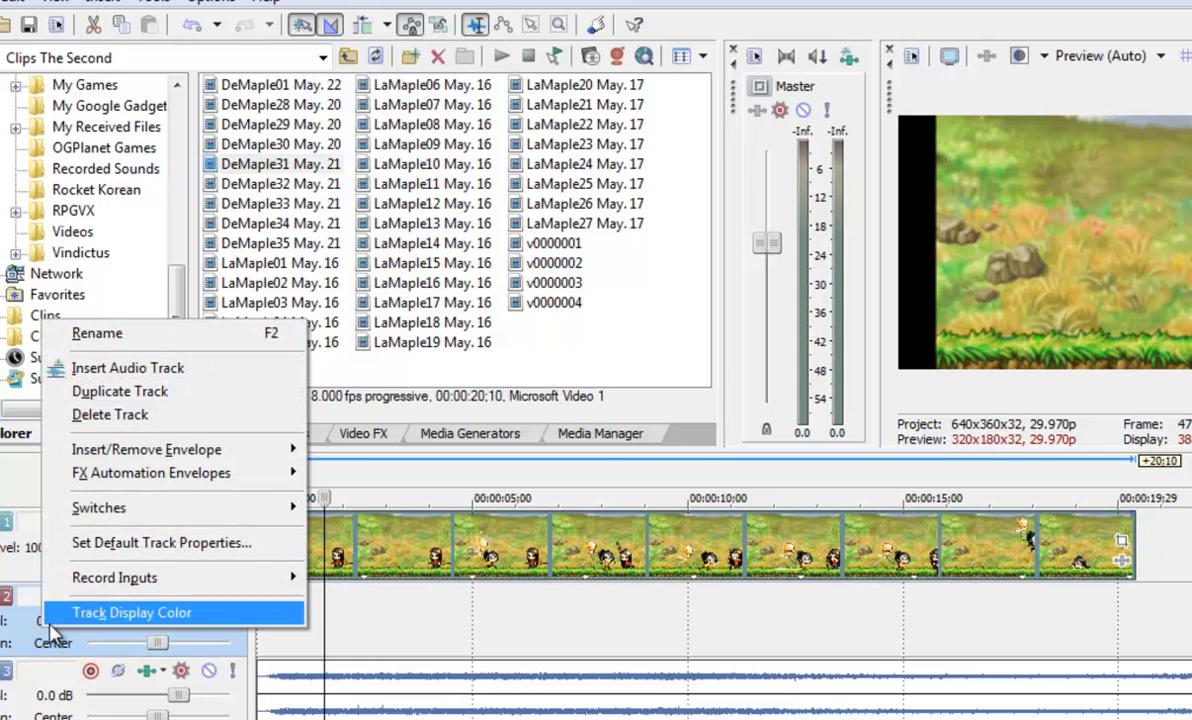
{"action": "left_click", "coordinate": [125, 414]}
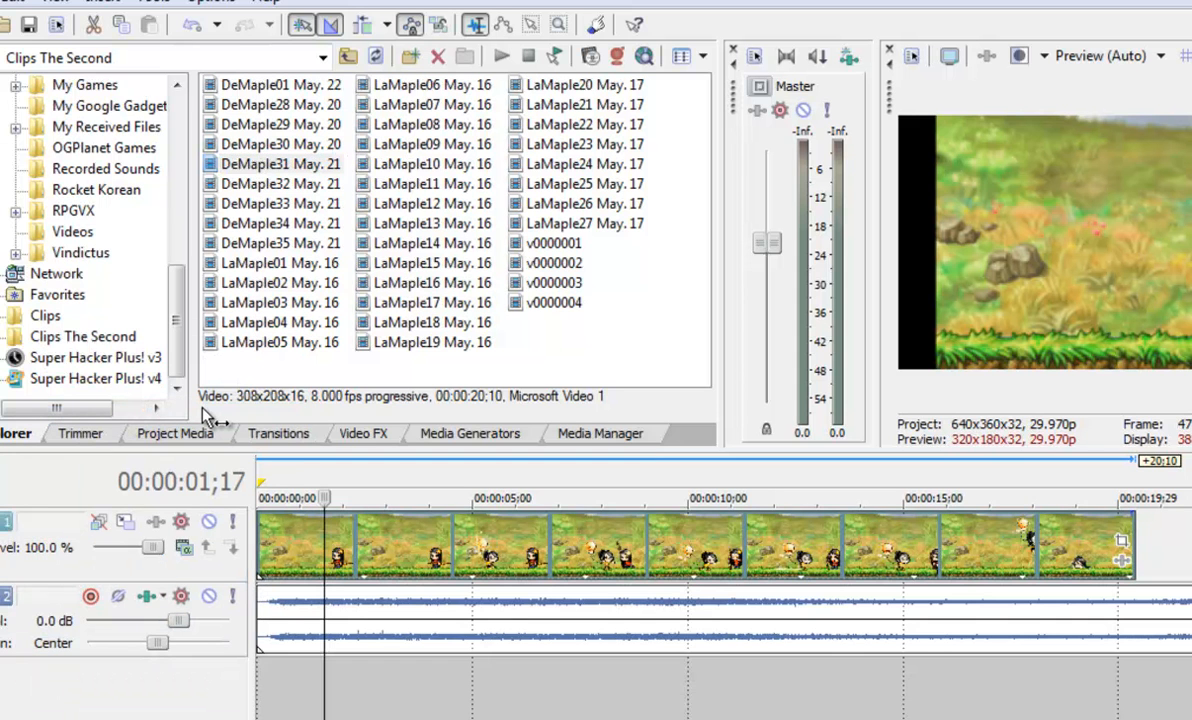
{"action": "left_click_drag", "start_coordinate": [177, 338], "coordinate": [155, 147]}
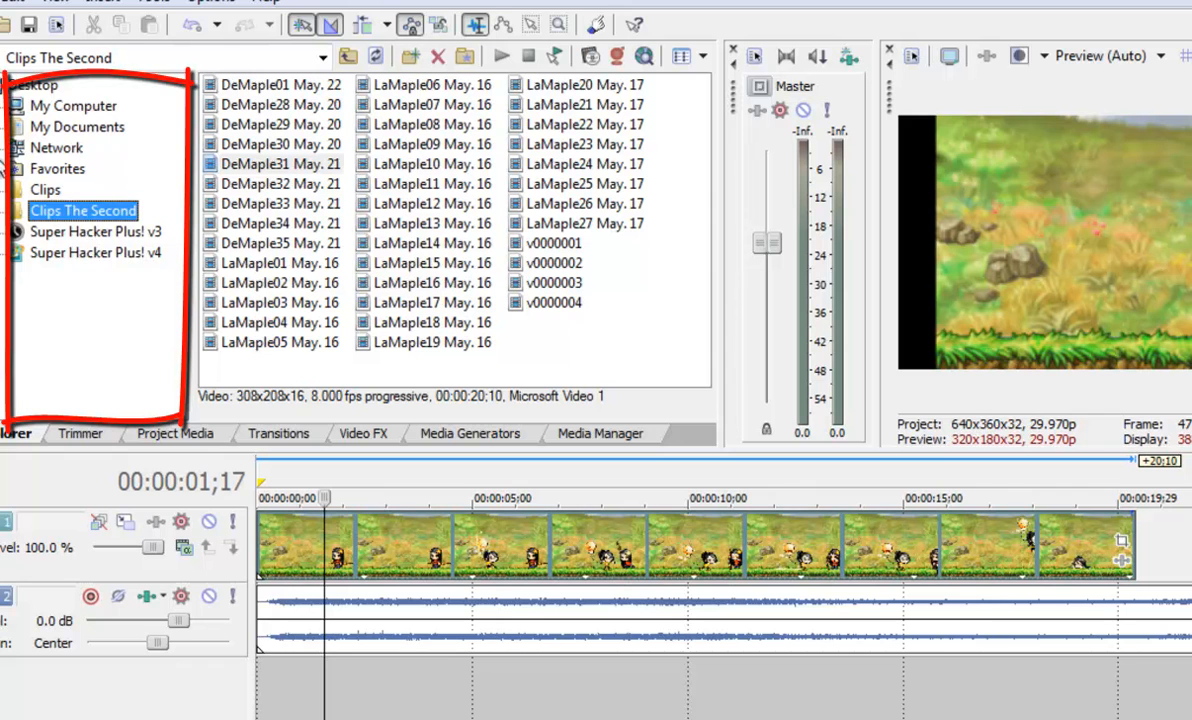
{"action": "left_click", "coordinate": [1, 150]}
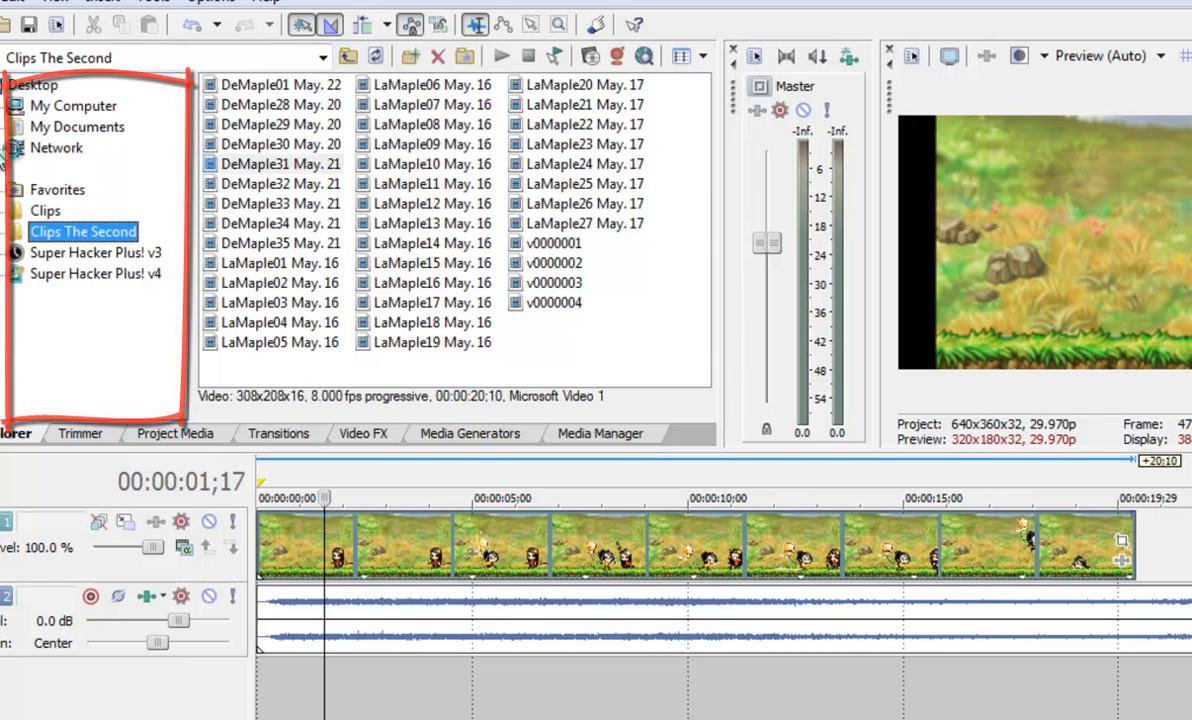
{"action": "left_click", "coordinate": [3, 150]}
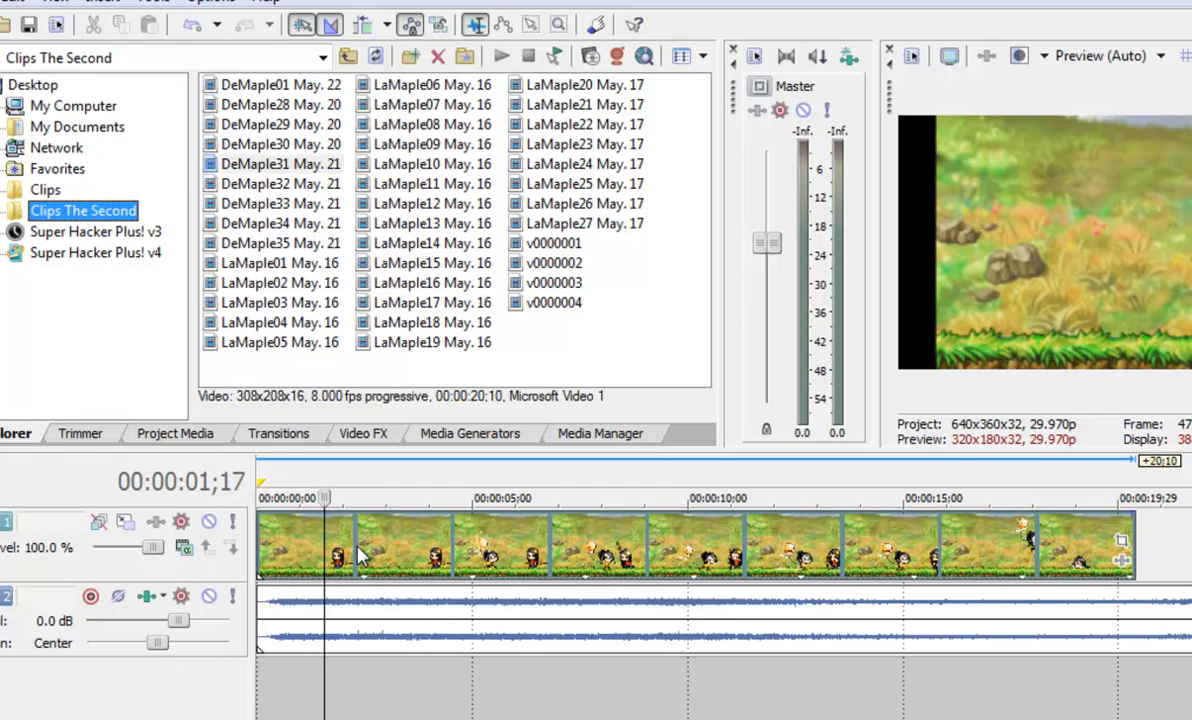
Open the DeMaple31 clip from the timeline in the Trimmer
{"action": "left_click", "coordinate": [490, 563]}
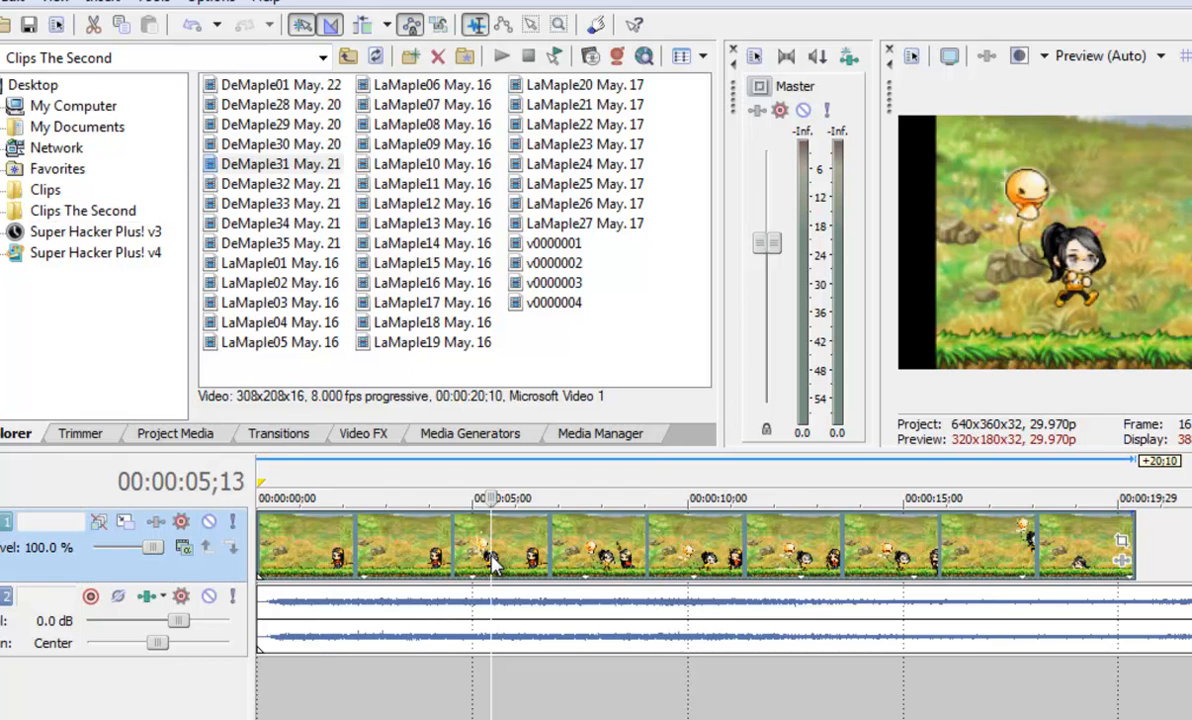
{"action": "left_click", "coordinate": [104, 440]}
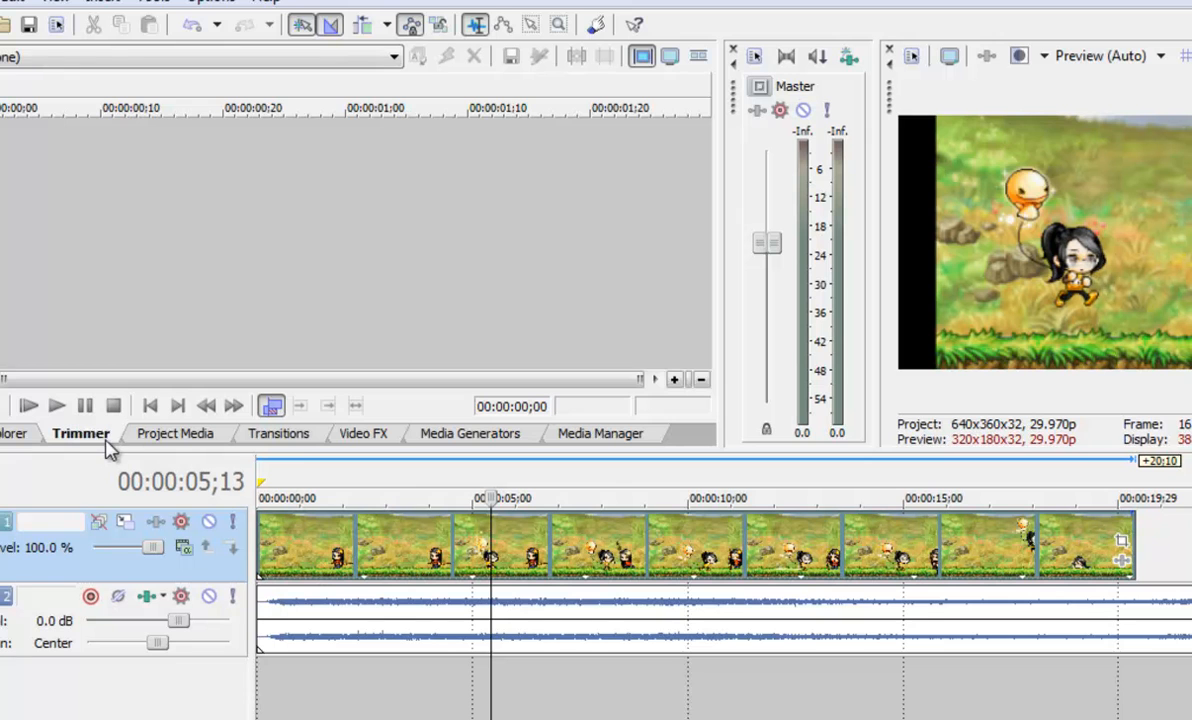
{"action": "right_click", "coordinate": [877, 530]}
{"action": "left_click", "coordinate": [1052, 258]}
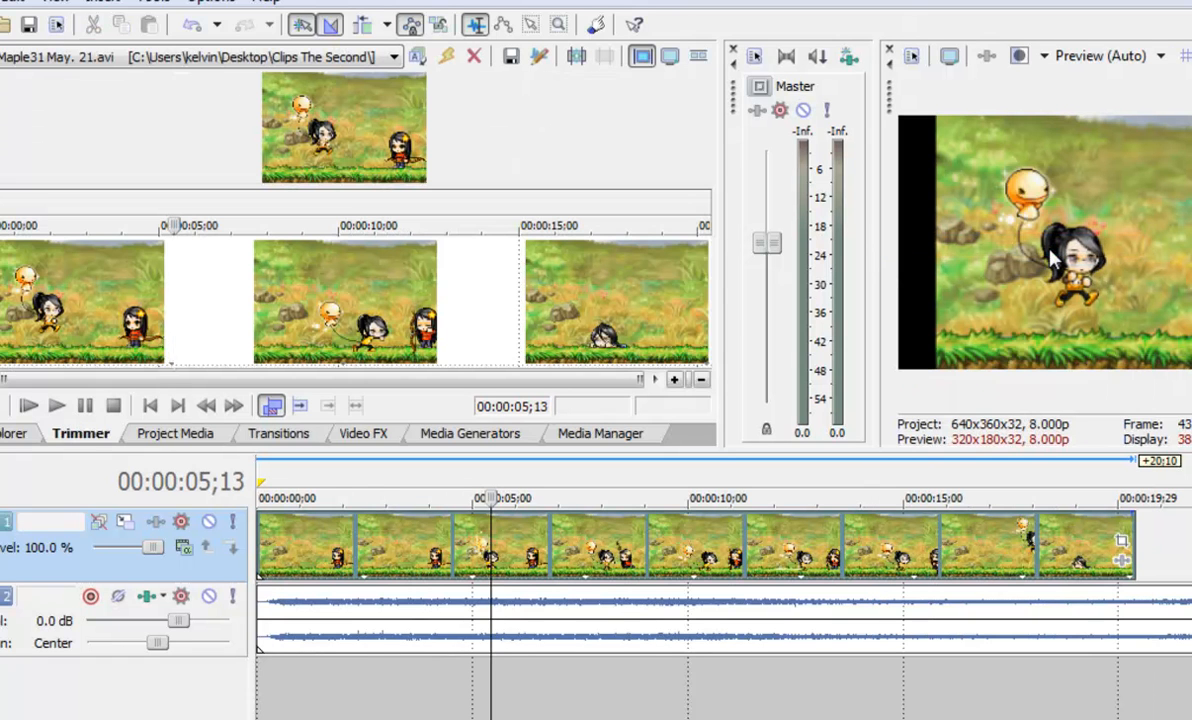
Scrub through and play the clip in the Trimmer to preview it
{"action": "left_click_drag", "start_coordinate": [173, 390], "coordinate": [69, 385]}
{"action": "left_click_drag", "start_coordinate": [152, 246], "coordinate": [97, 266]}
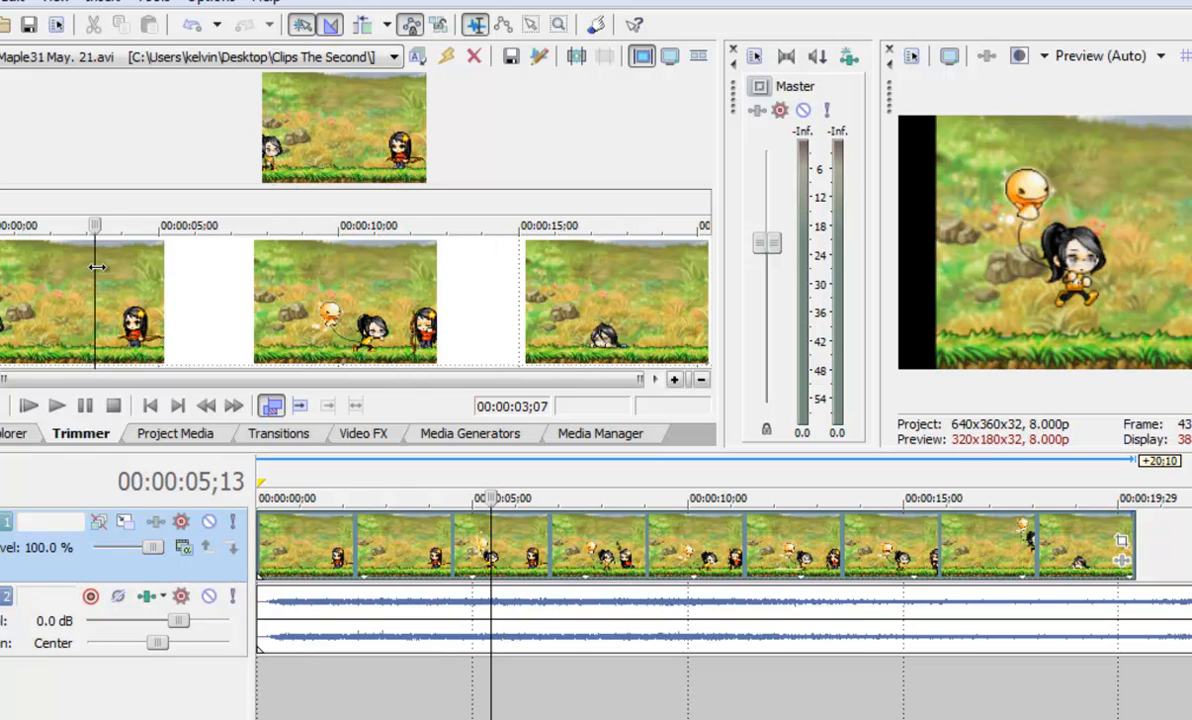
{"action": "left_click_drag", "start_coordinate": [99, 273], "coordinate": [181, 297]}
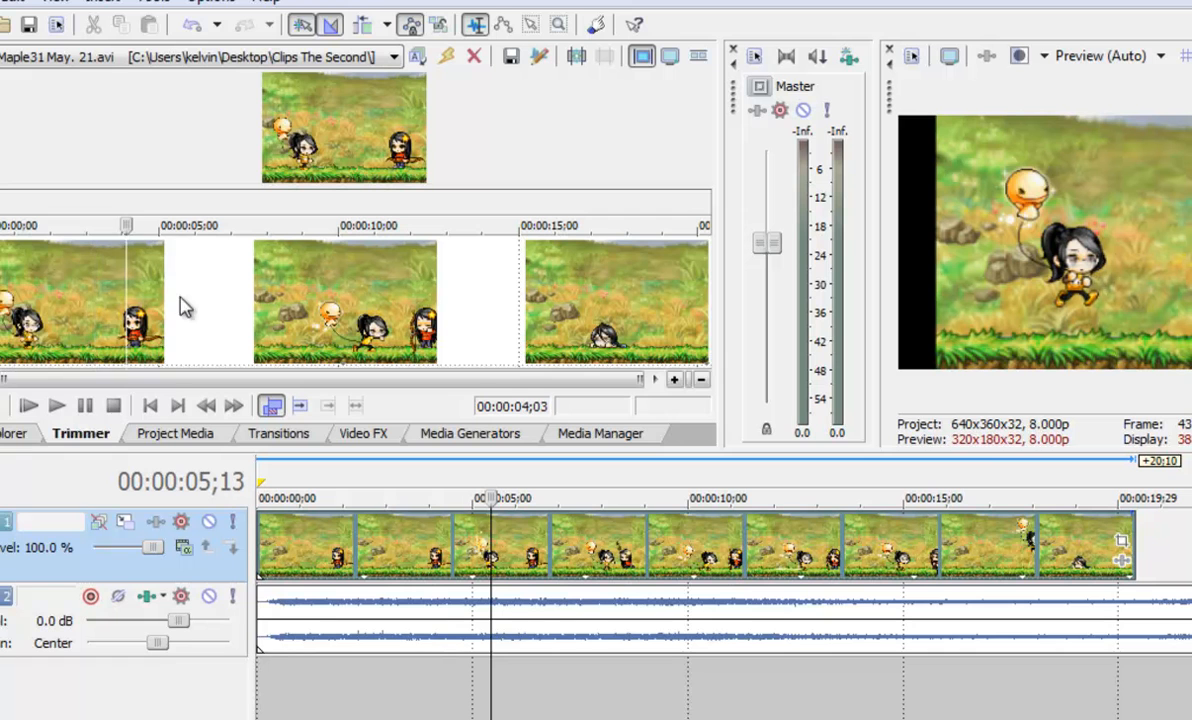
{"action": "left_click", "coordinate": [57, 408]}
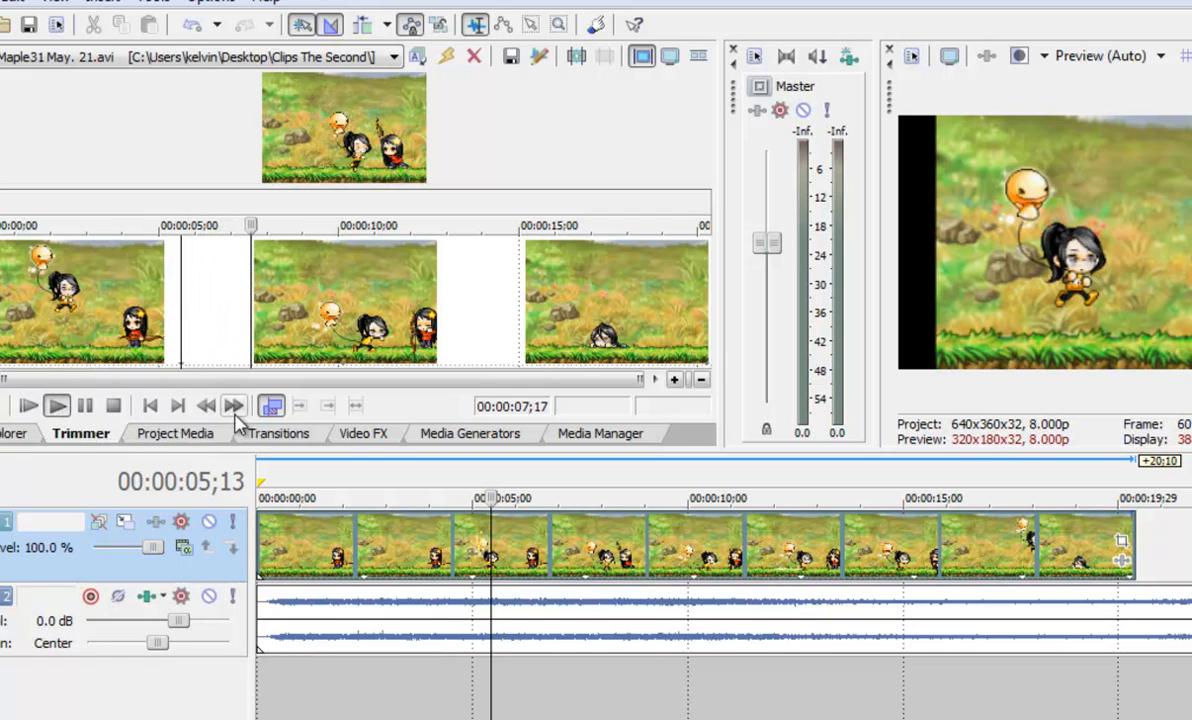
{"action": "left_click", "coordinate": [84, 408]}
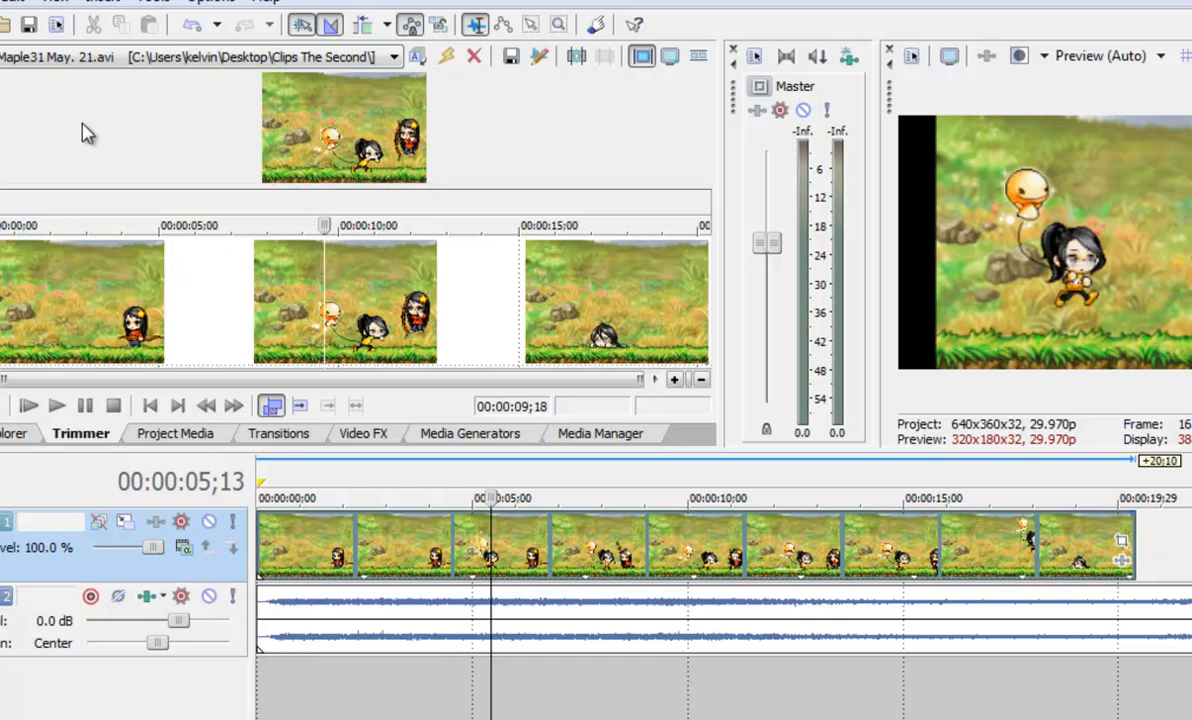
Remove the DeMaple31 video event from the timeline
{"action": "left_click", "coordinate": [167, 437]}
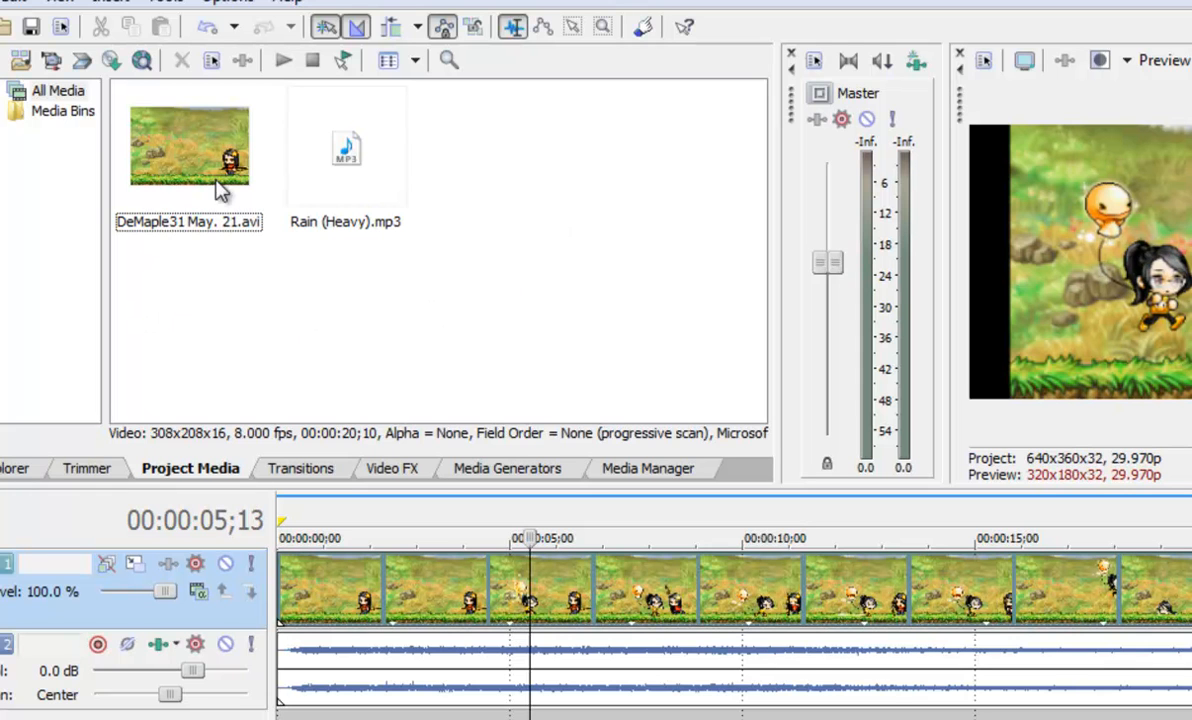
{"action": "left_click", "coordinate": [166, 138]}
{"action": "left_click", "coordinate": [743, 583]}
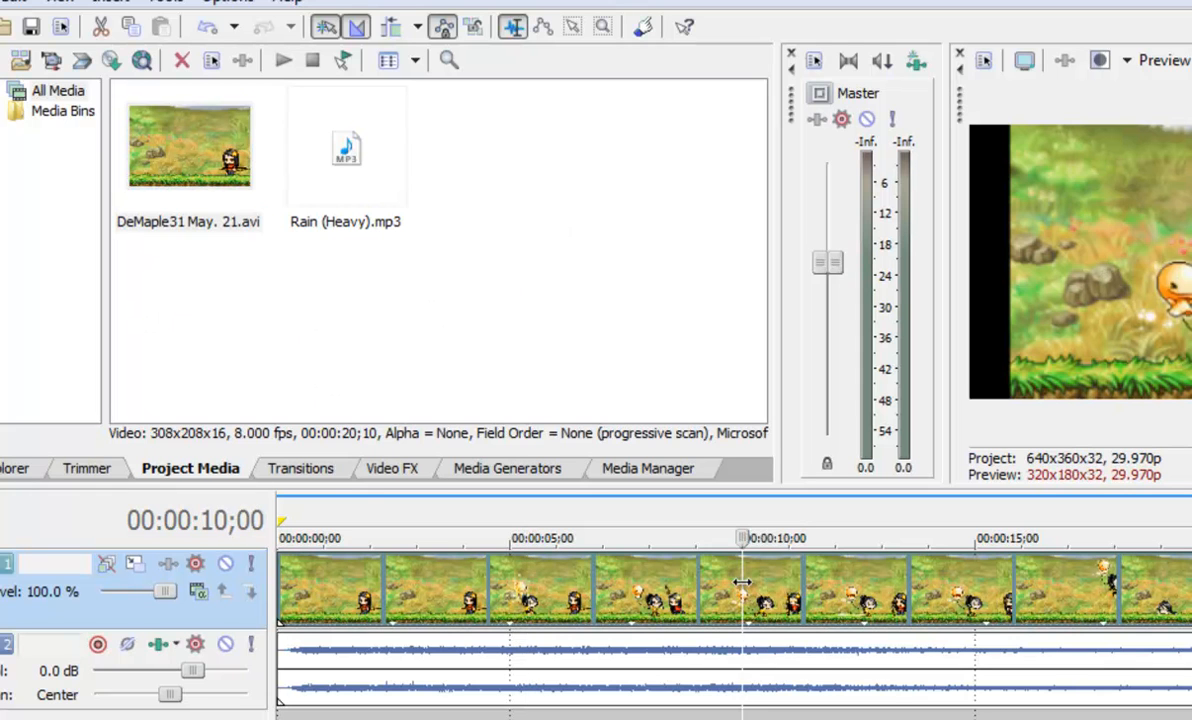
{"action": "key", "text": "Delete"}
Add DeMaple31 May. 21.avi from the project media back to the start of the video track
{"action": "left_click", "coordinate": [135, 180]}
{"action": "left_click_drag", "start_coordinate": [237, 178], "coordinate": [280, 595]}
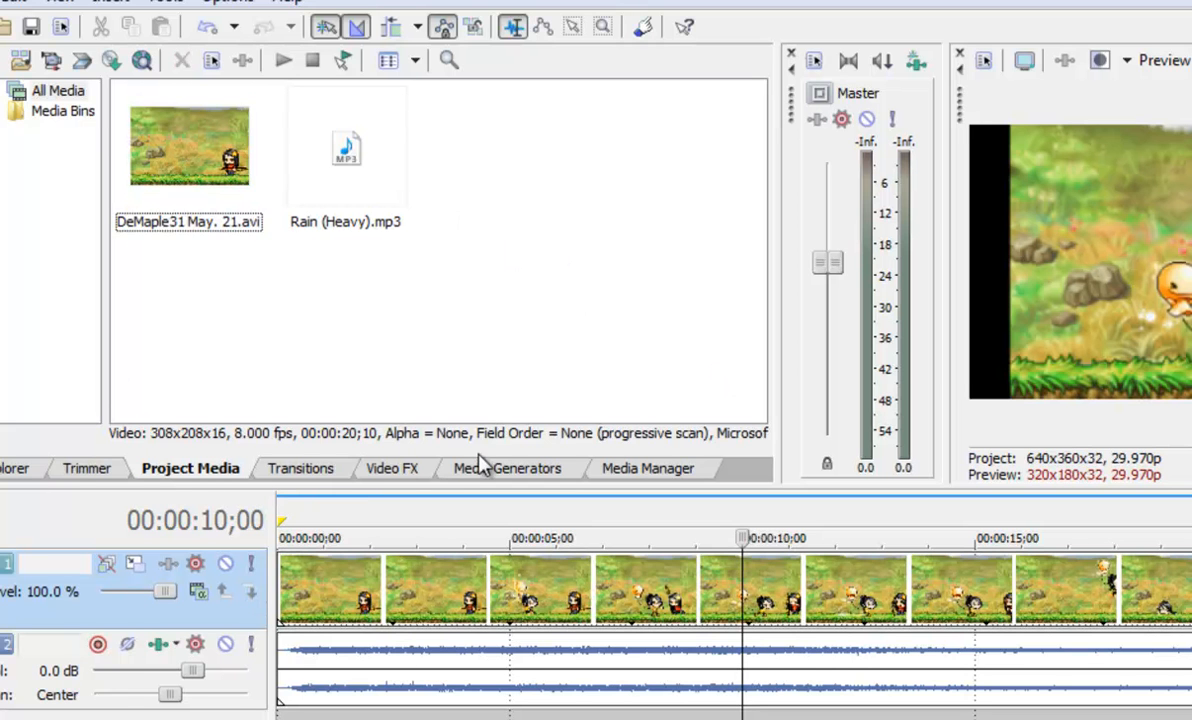
Browse the transition categories and their presets
{"action": "left_click", "coordinate": [305, 468]}
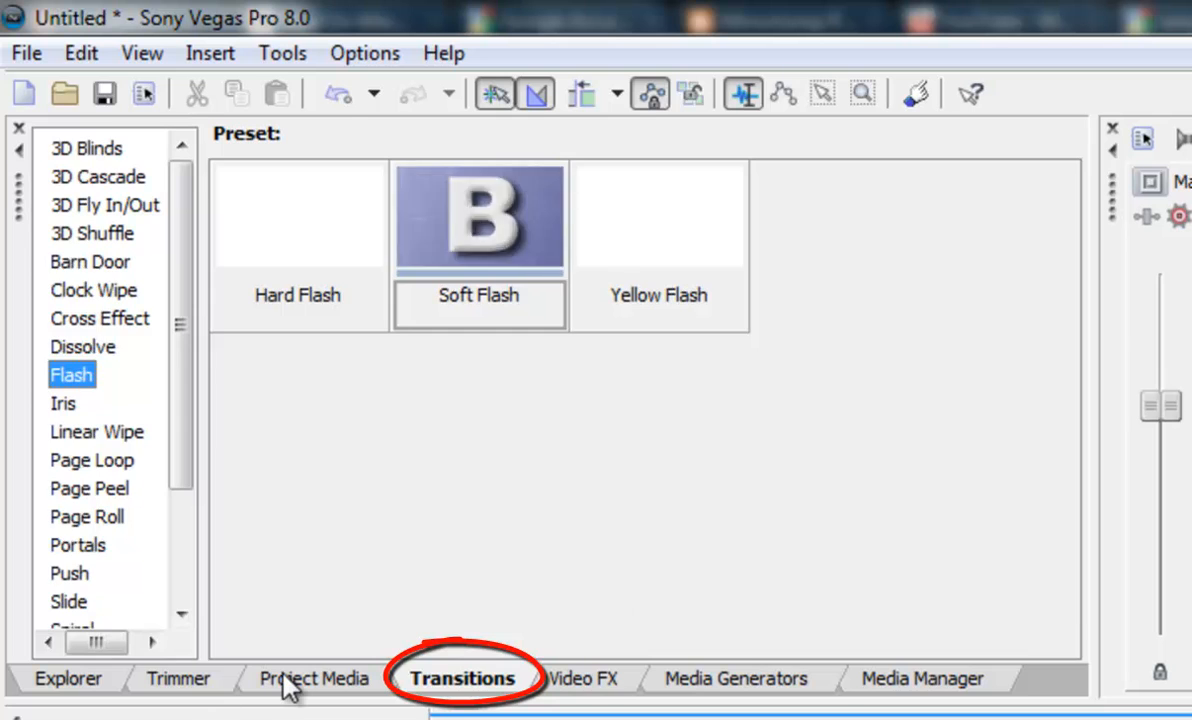
{"action": "left_click", "coordinate": [283, 676]}
{"action": "left_click", "coordinate": [470, 683]}
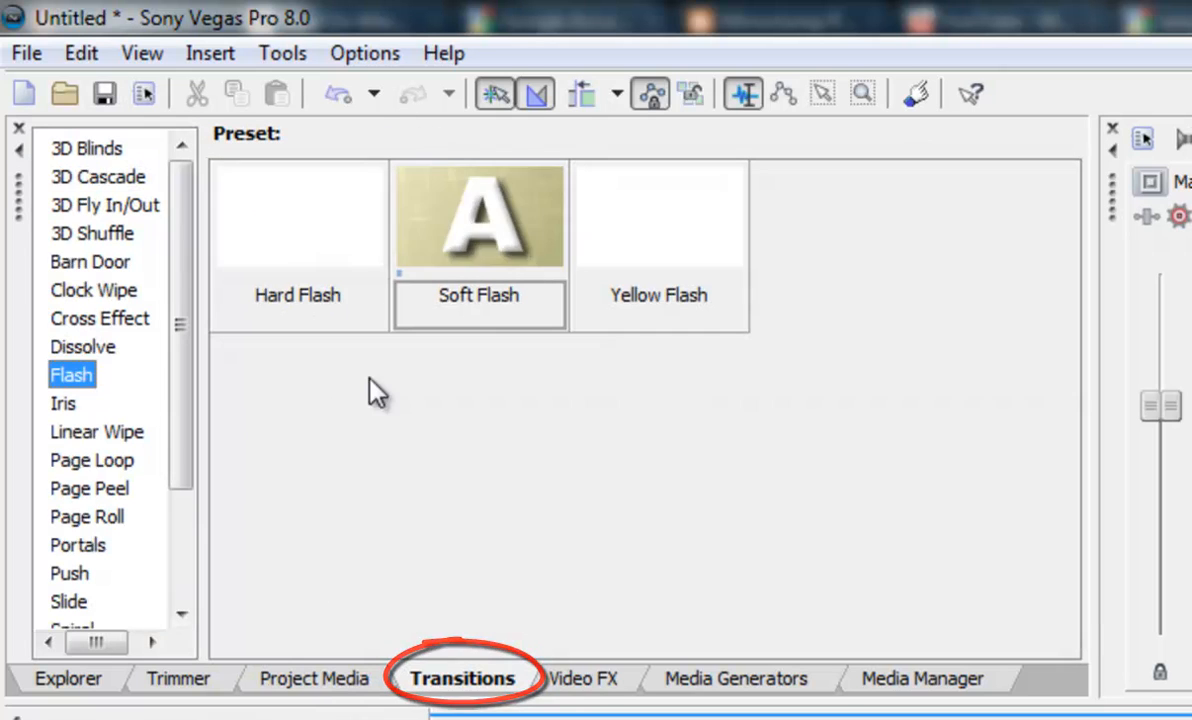
{"action": "left_click", "coordinate": [100, 149]}
{"action": "left_click", "coordinate": [105, 177]}
{"action": "left_click", "coordinate": [120, 243]}
{"action": "left_click", "coordinate": [88, 517]}
{"action": "left_click", "coordinate": [110, 177]}
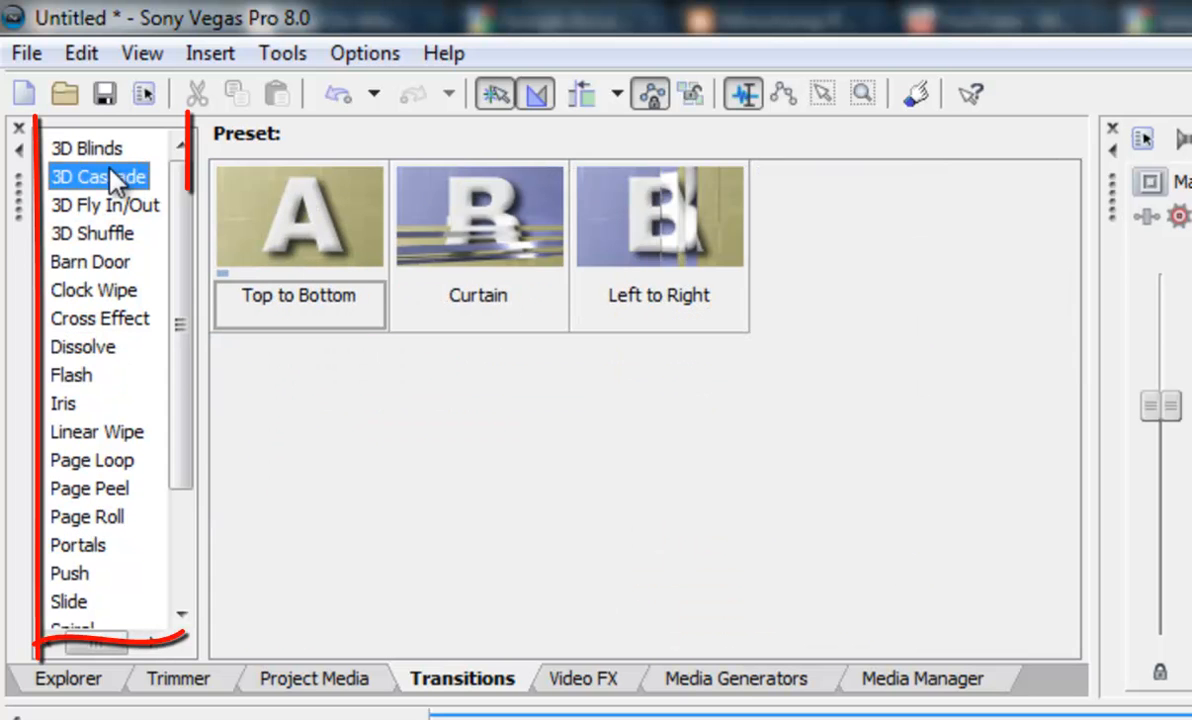
{"action": "left_click", "coordinate": [95, 149]}
{"action": "left_click", "coordinate": [90, 261]}
{"action": "left_click", "coordinate": [83, 347]}
{"action": "left_click", "coordinate": [66, 403]}
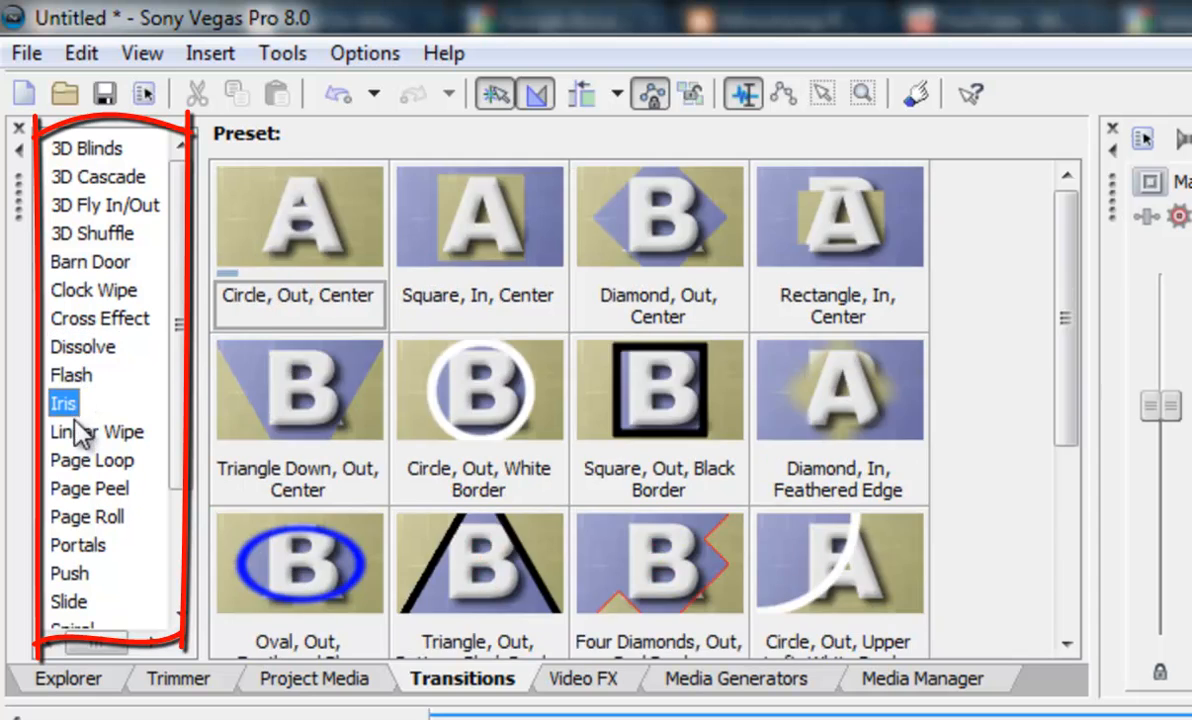
{"action": "left_click", "coordinate": [88, 517]}
{"action": "left_click_drag", "start_coordinate": [180, 322], "coordinate": [178, 510]}
{"action": "left_click", "coordinate": [95, 523]}
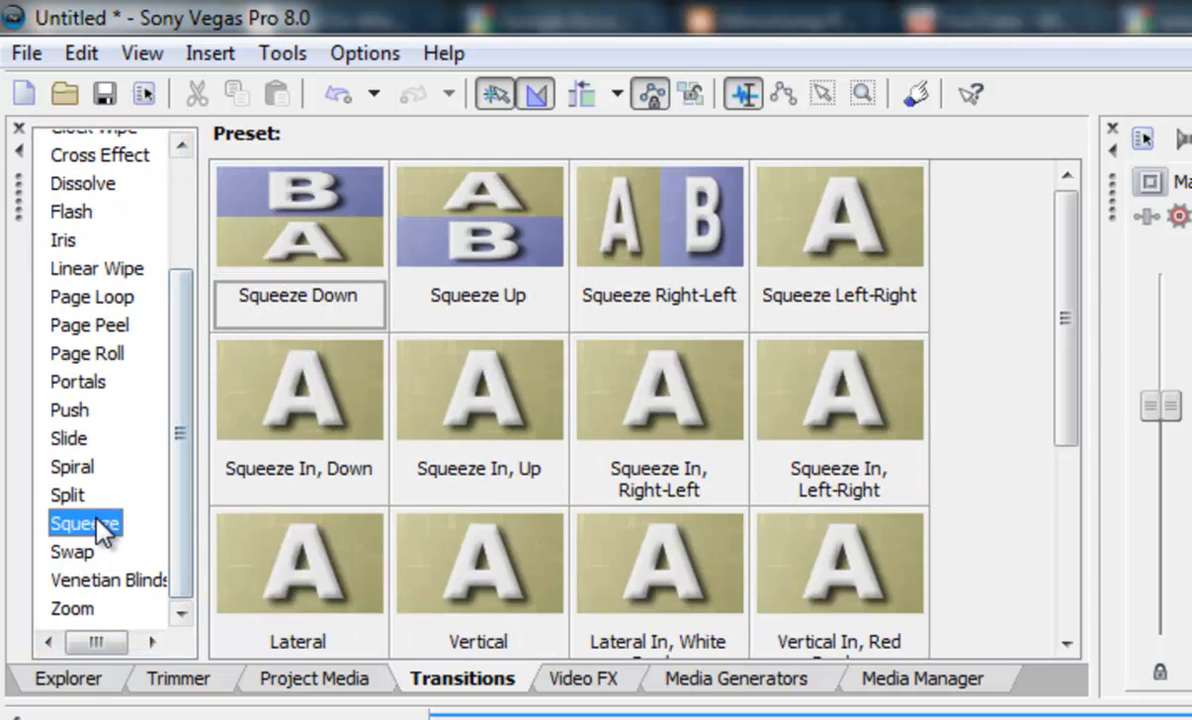
{"action": "left_click", "coordinate": [90, 467]}
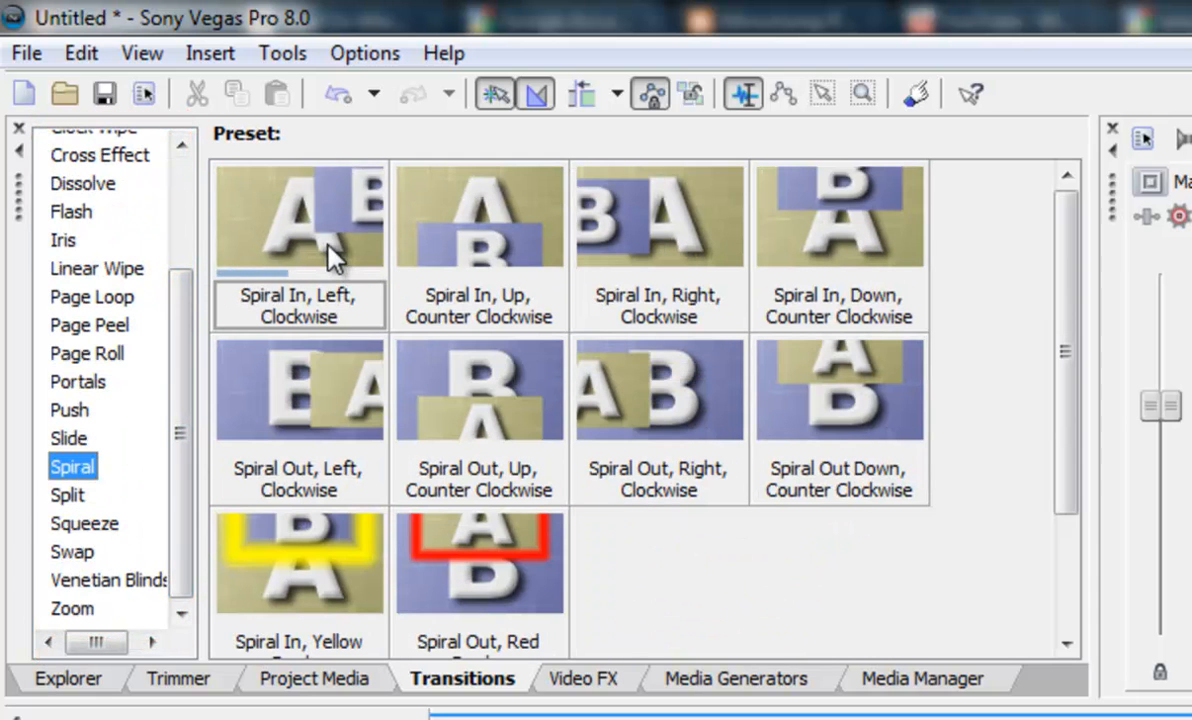
Browse the video effect categories and their presets
{"action": "left_click", "coordinate": [612, 679]}
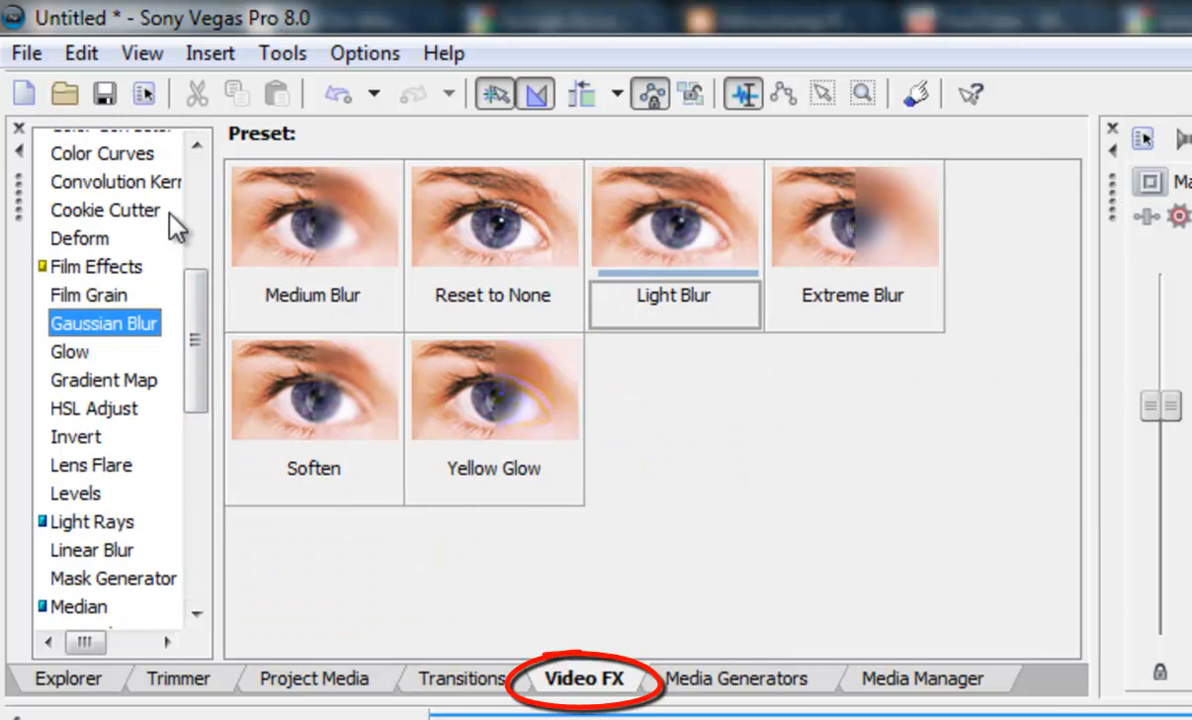
{"action": "left_click_drag", "start_coordinate": [200, 358], "coordinate": [180, 195]}
{"action": "left_click_drag", "start_coordinate": [196, 356], "coordinate": [125, 208]}
{"action": "left_click", "coordinate": [90, 172]}
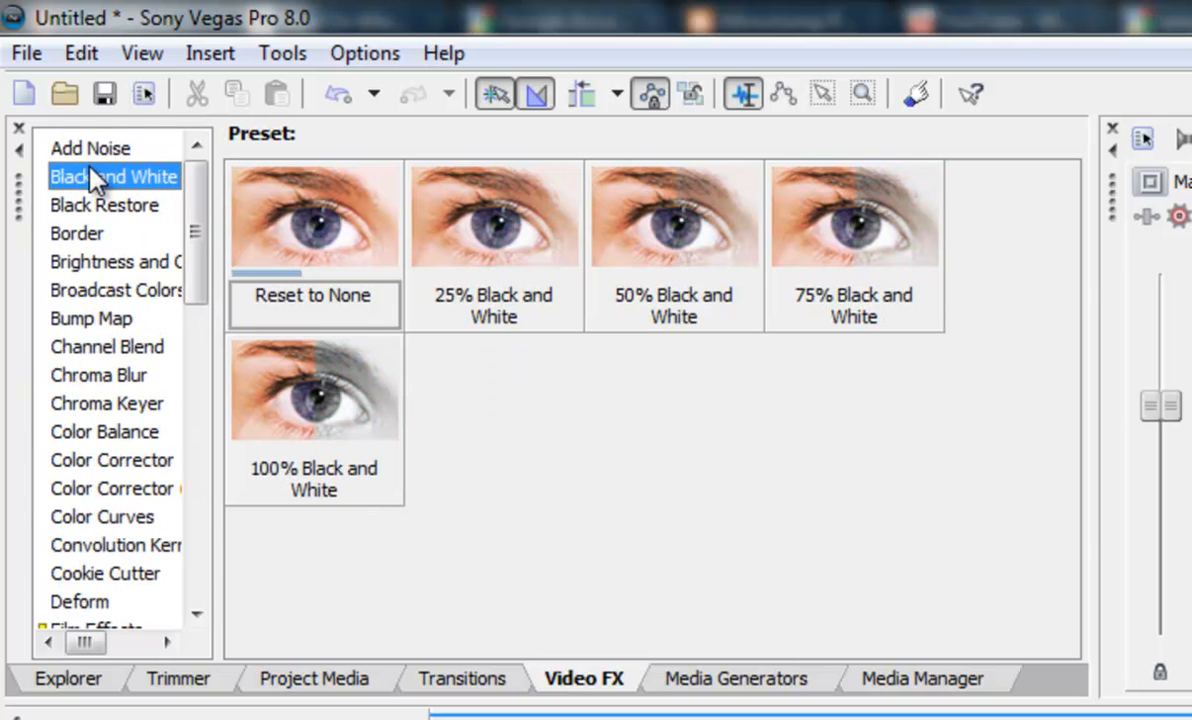
{"action": "left_click", "coordinate": [102, 290]}
{"action": "left_click", "coordinate": [108, 488]}
{"action": "left_click", "coordinate": [102, 318]}
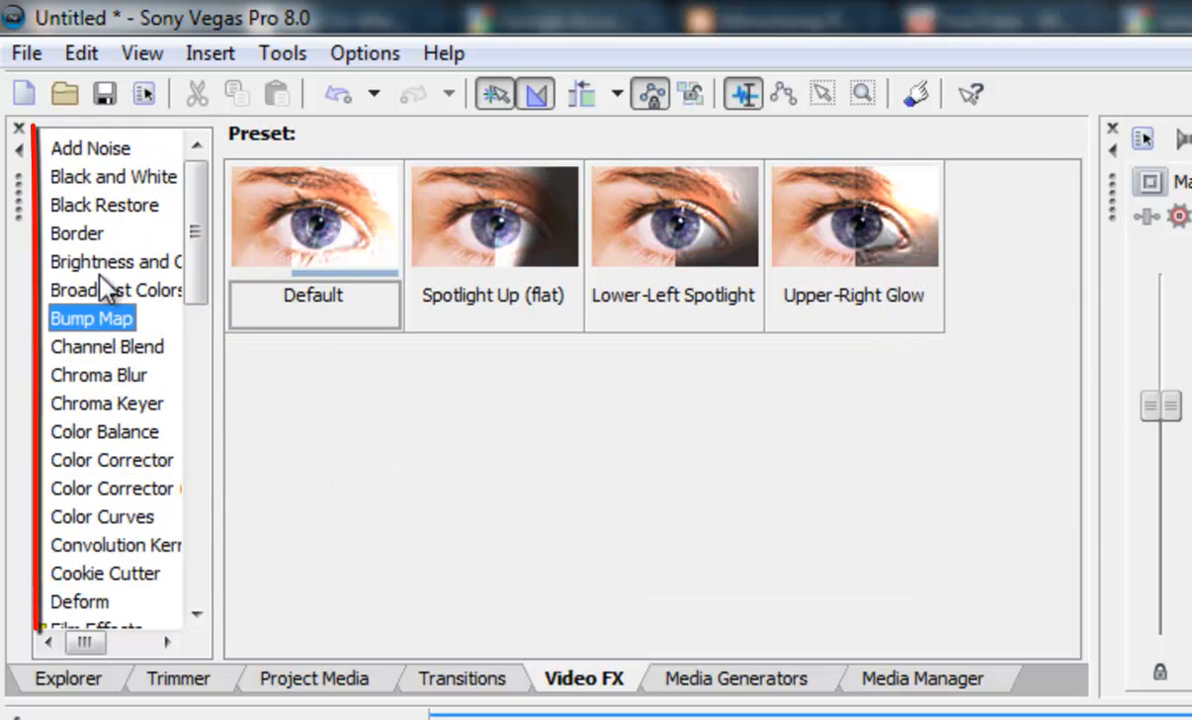
{"action": "left_click", "coordinate": [92, 234]}
{"action": "left_click", "coordinate": [108, 317]}
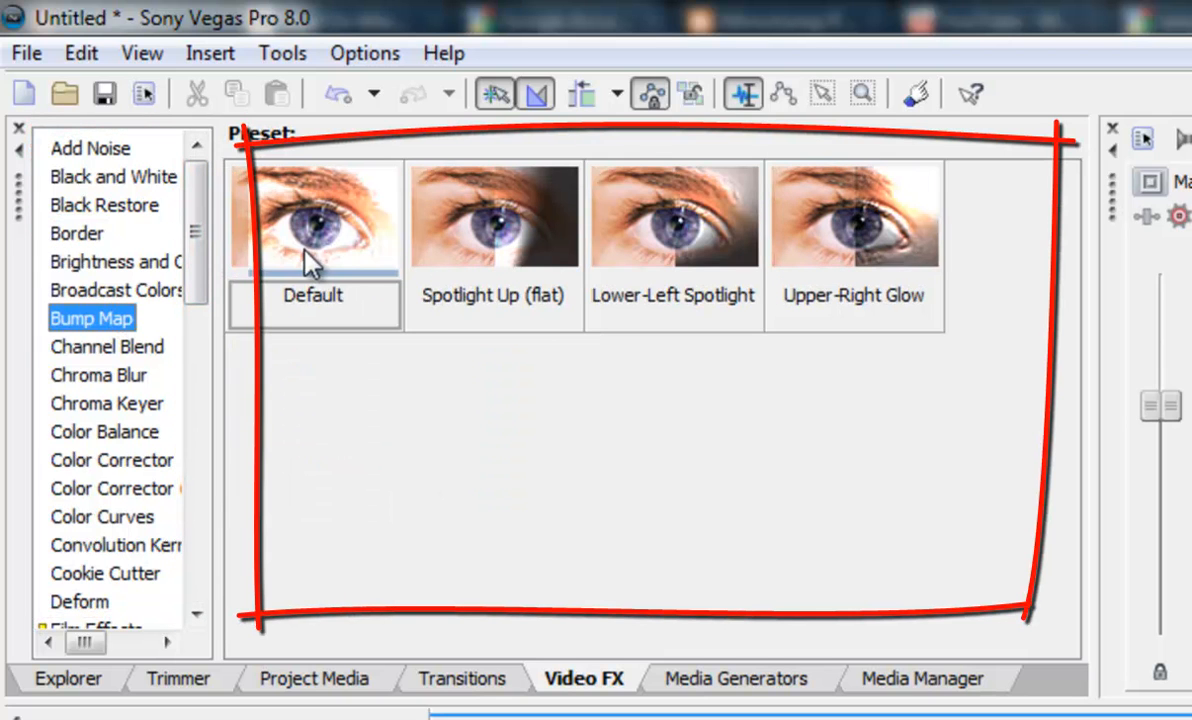
{"action": "left_click", "coordinate": [140, 290]}
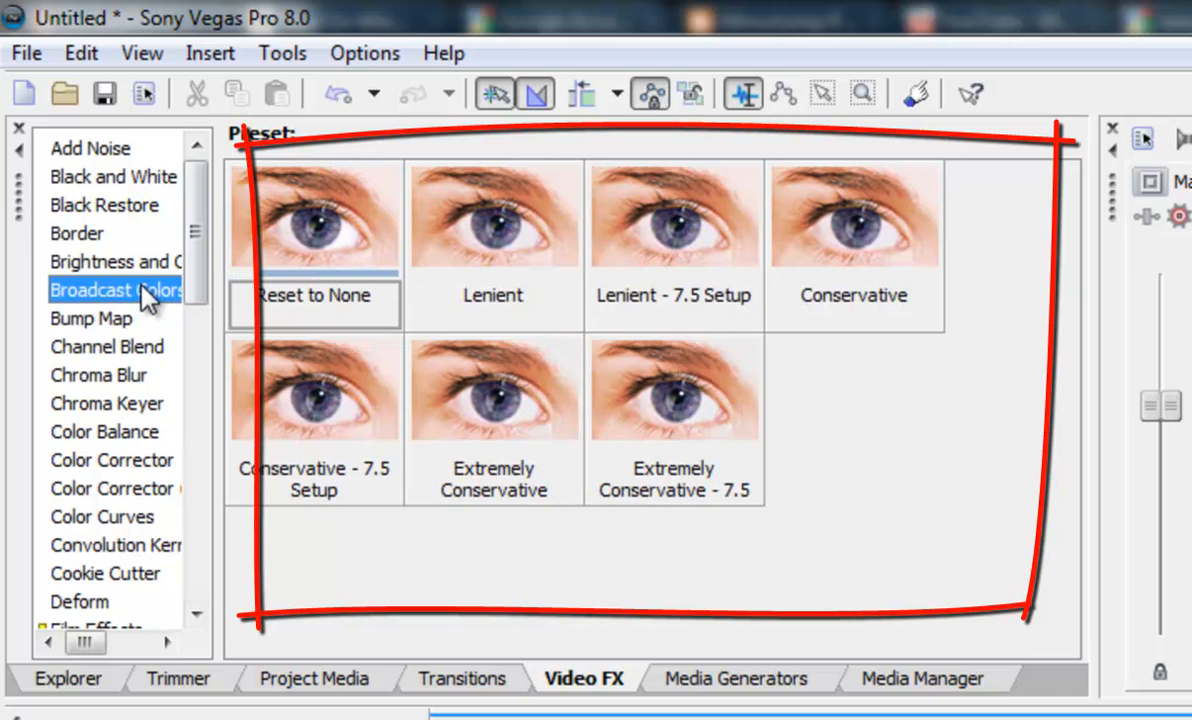
{"action": "left_click", "coordinate": [140, 262]}
{"action": "left_click_drag", "start_coordinate": [190, 262], "coordinate": [105, 335]}
{"action": "left_click", "coordinate": [102, 328]}
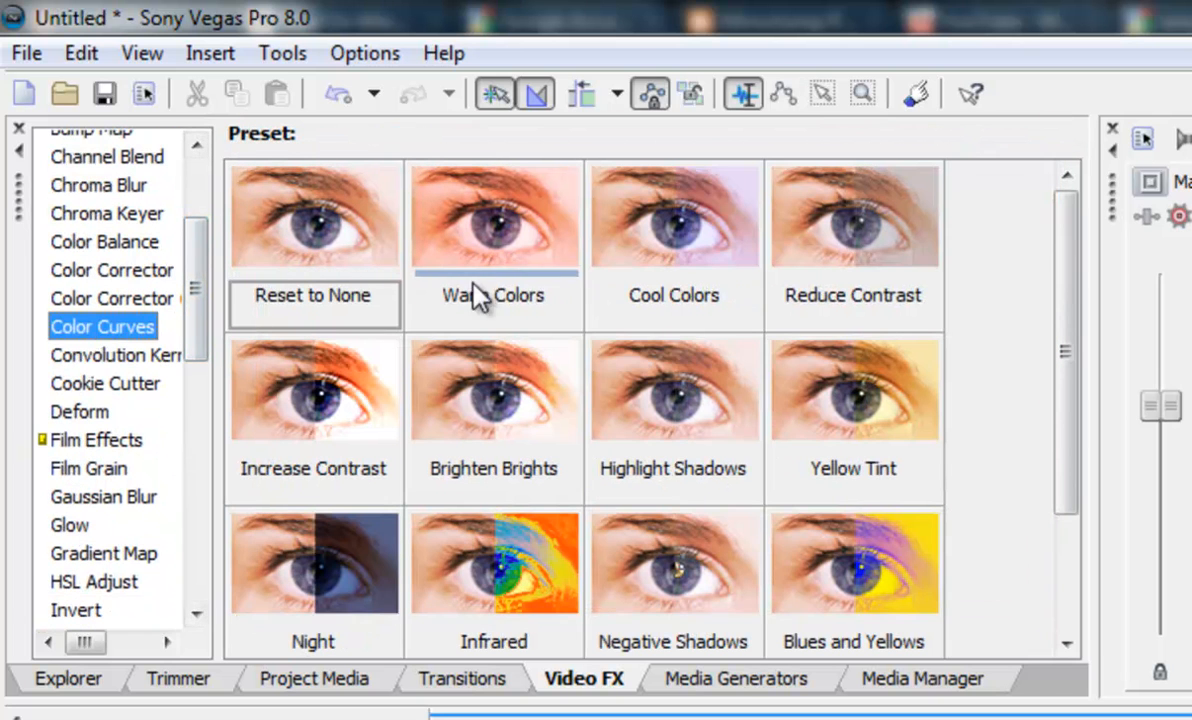
{"action": "left_click_drag", "start_coordinate": [192, 355], "coordinate": [212, 492]}
{"action": "left_click", "coordinate": [60, 395]}
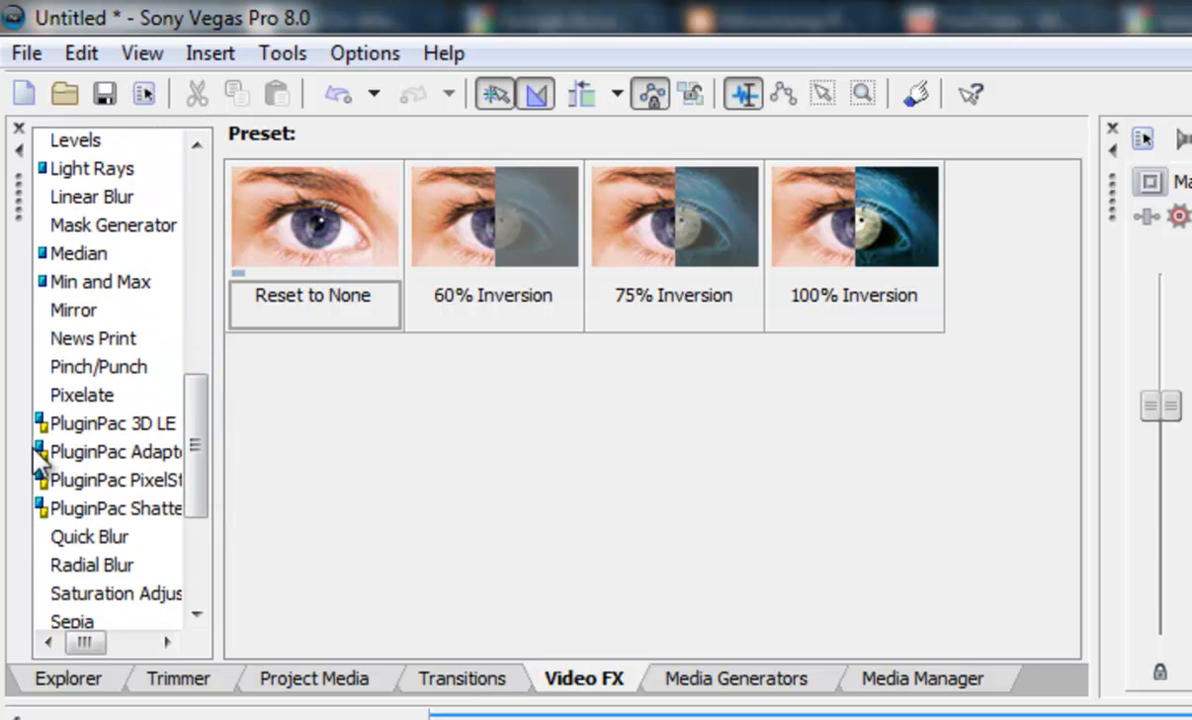
Browse the News Print effect presets and the media generator categories with their presets
{"action": "left_click", "coordinate": [85, 338]}
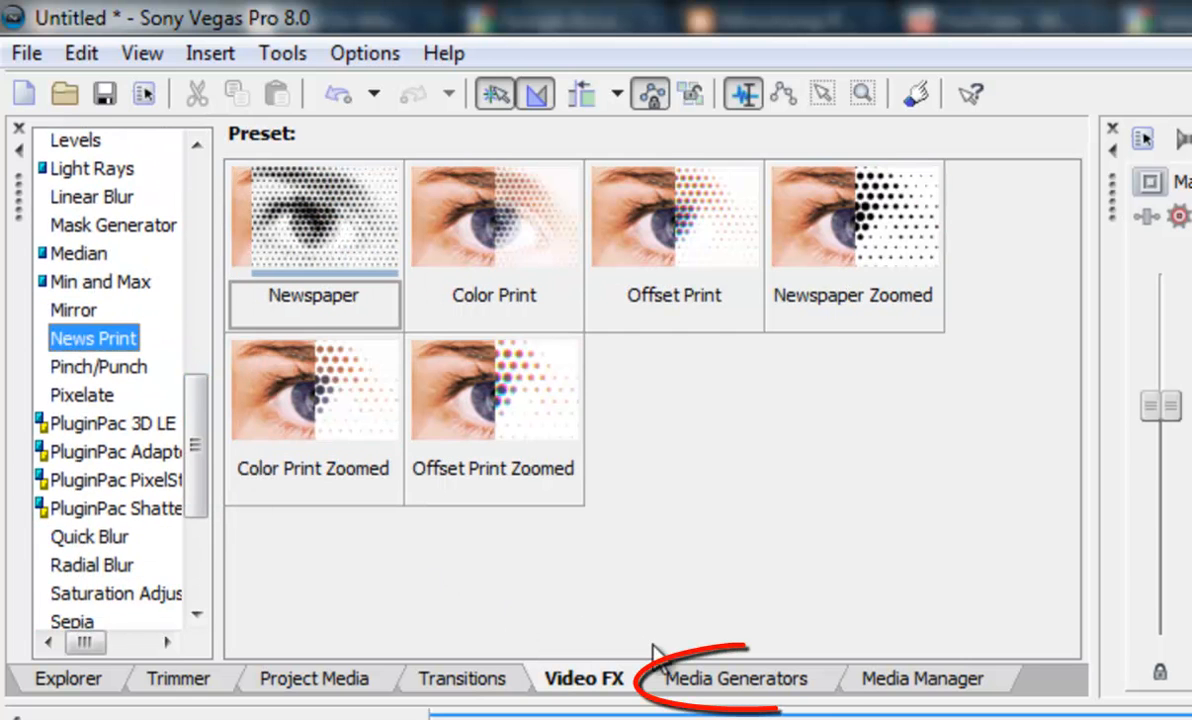
{"action": "left_click", "coordinate": [728, 680]}
{"action": "left_click_drag", "start_coordinate": [1066, 253], "coordinate": [1062, 197]}
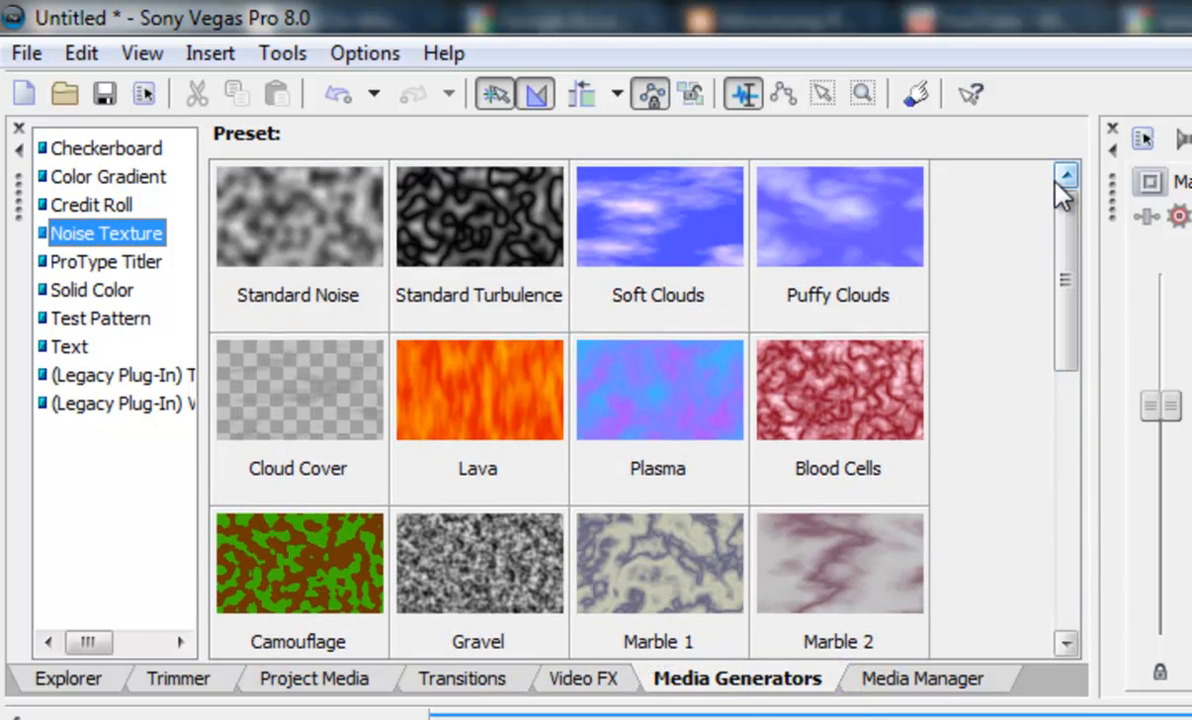
{"action": "left_click", "coordinate": [150, 149]}
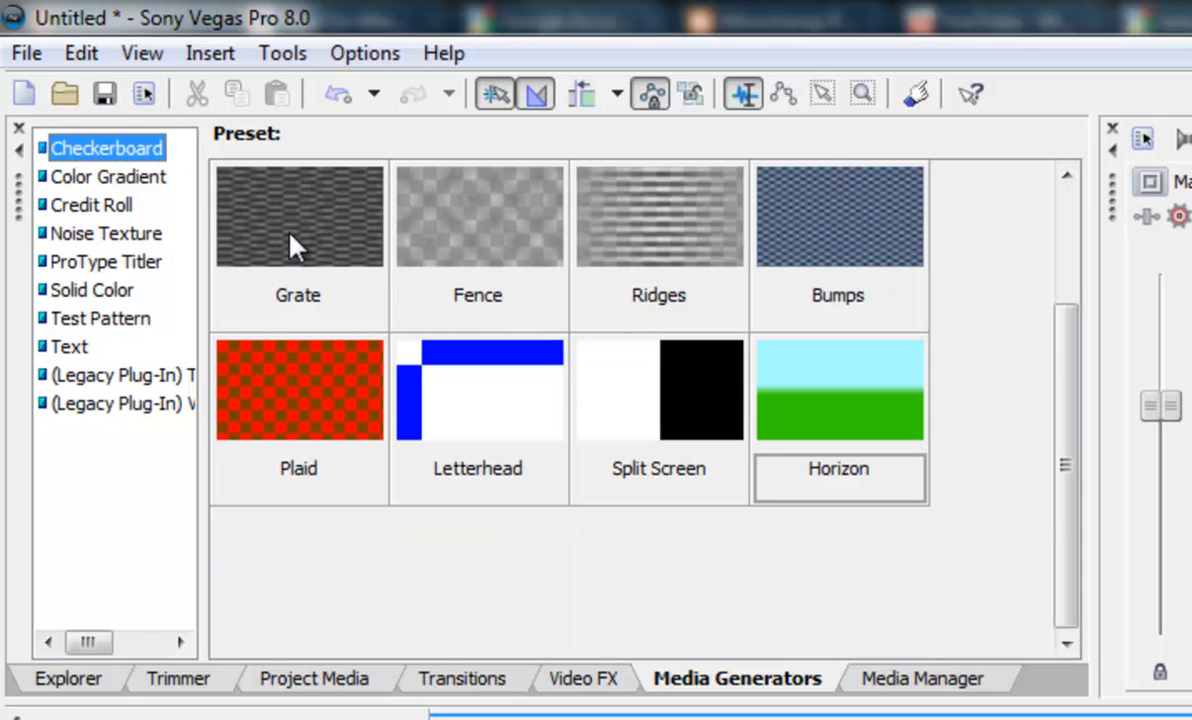
{"action": "left_click_drag", "start_coordinate": [1068, 458], "coordinate": [1059, 393]}
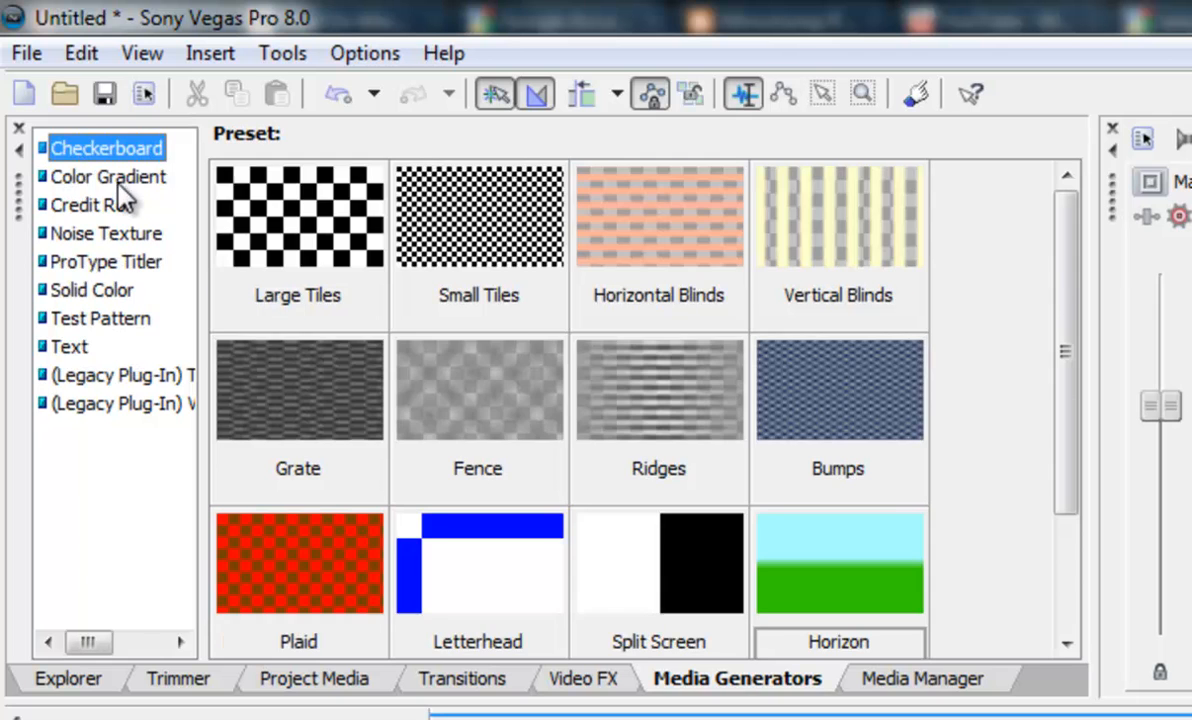
{"action": "left_click", "coordinate": [119, 187]}
{"action": "left_click", "coordinate": [113, 204]}
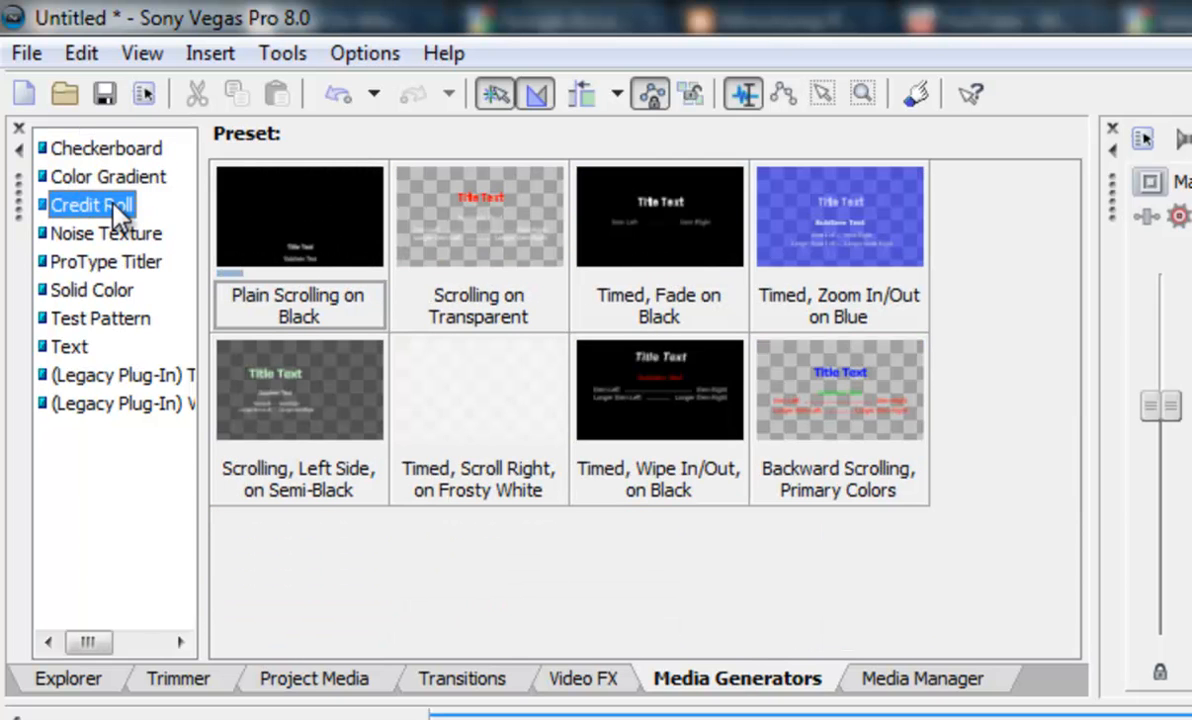
{"action": "left_click", "coordinate": [106, 233]}
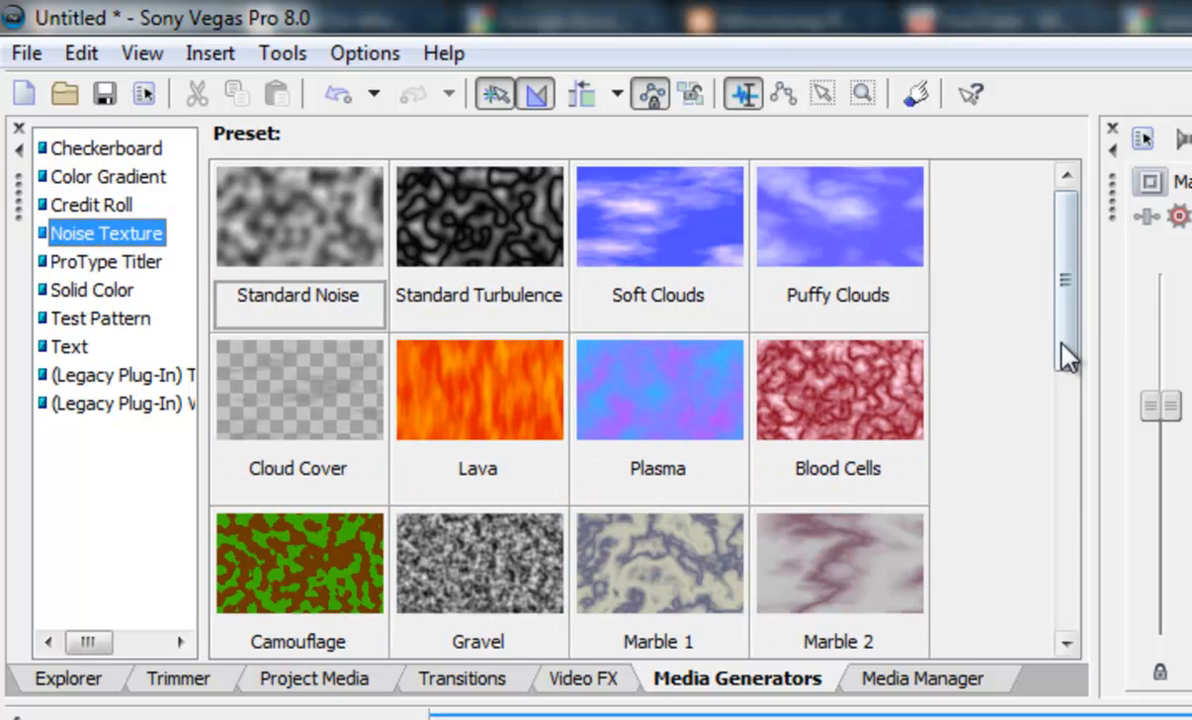
{"action": "left_click_drag", "start_coordinate": [1060, 335], "coordinate": [1005, 255]}
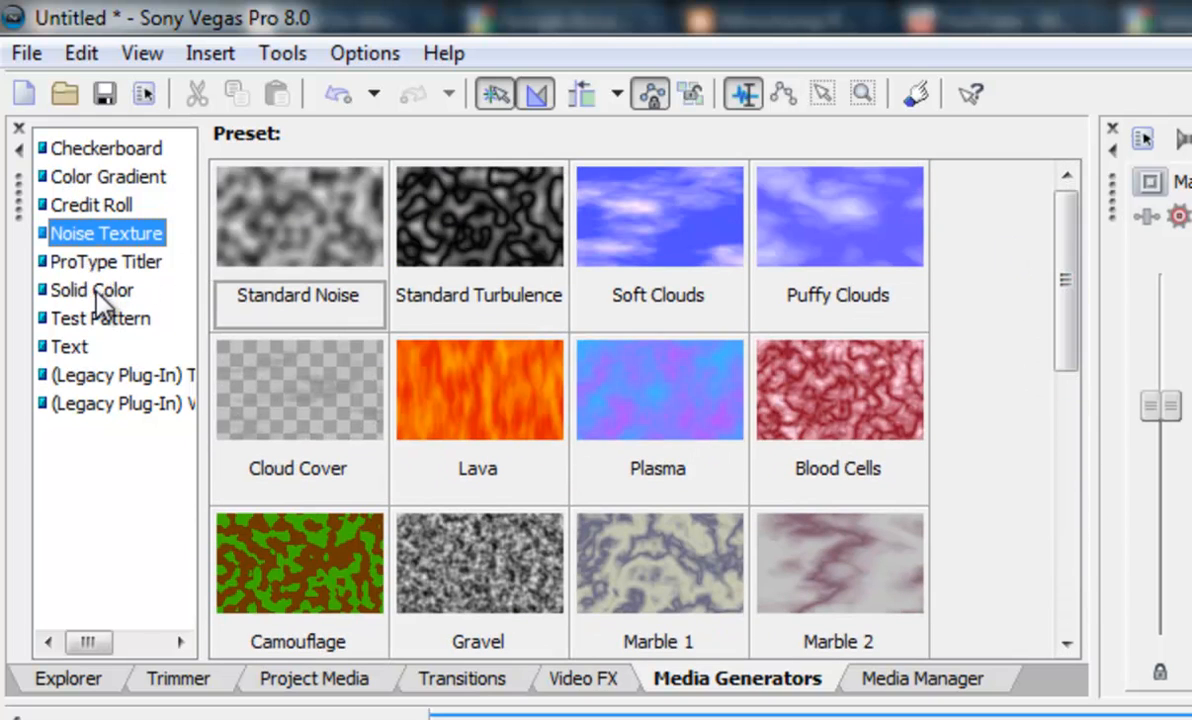
{"action": "key", "text": "Down"}
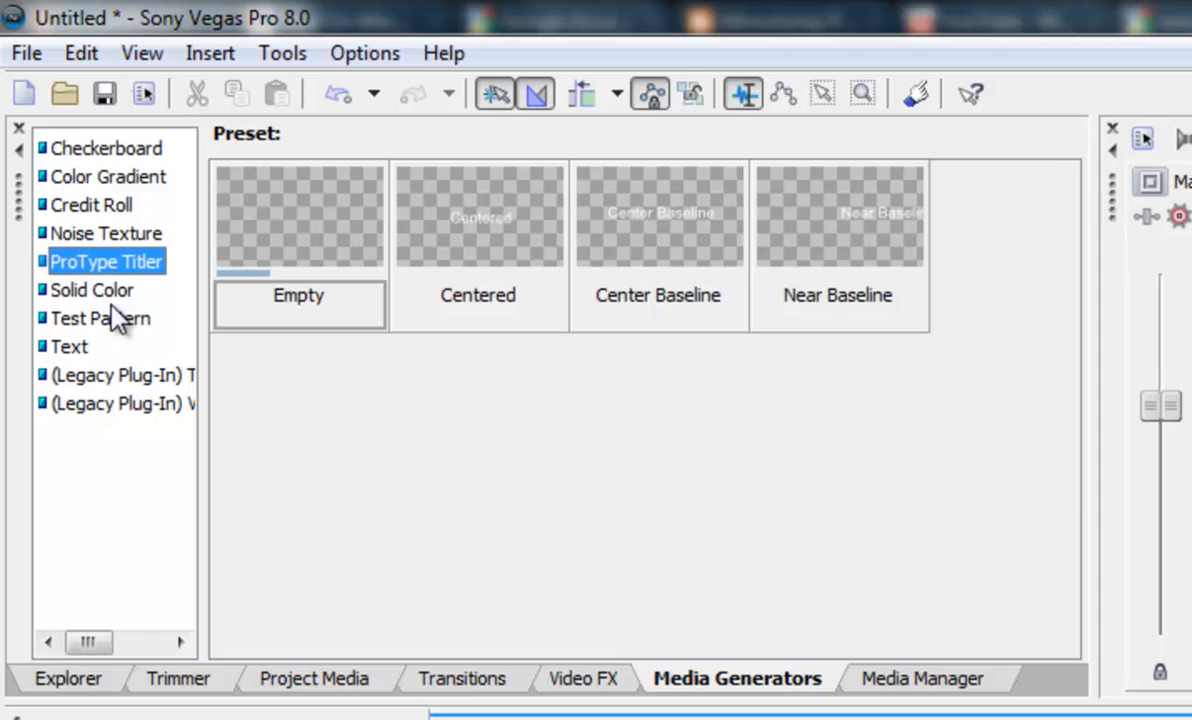
{"action": "key", "text": "Down"}
{"action": "left_click", "coordinate": [97, 324]}
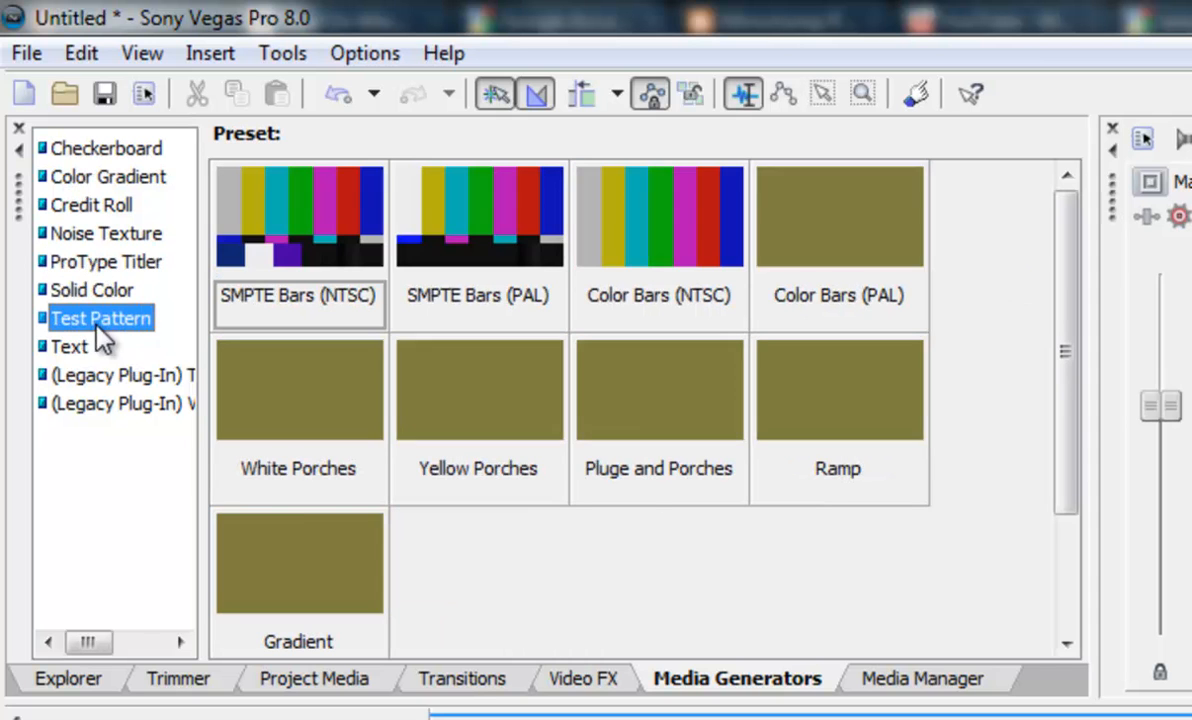
{"action": "left_click", "coordinate": [70, 347]}
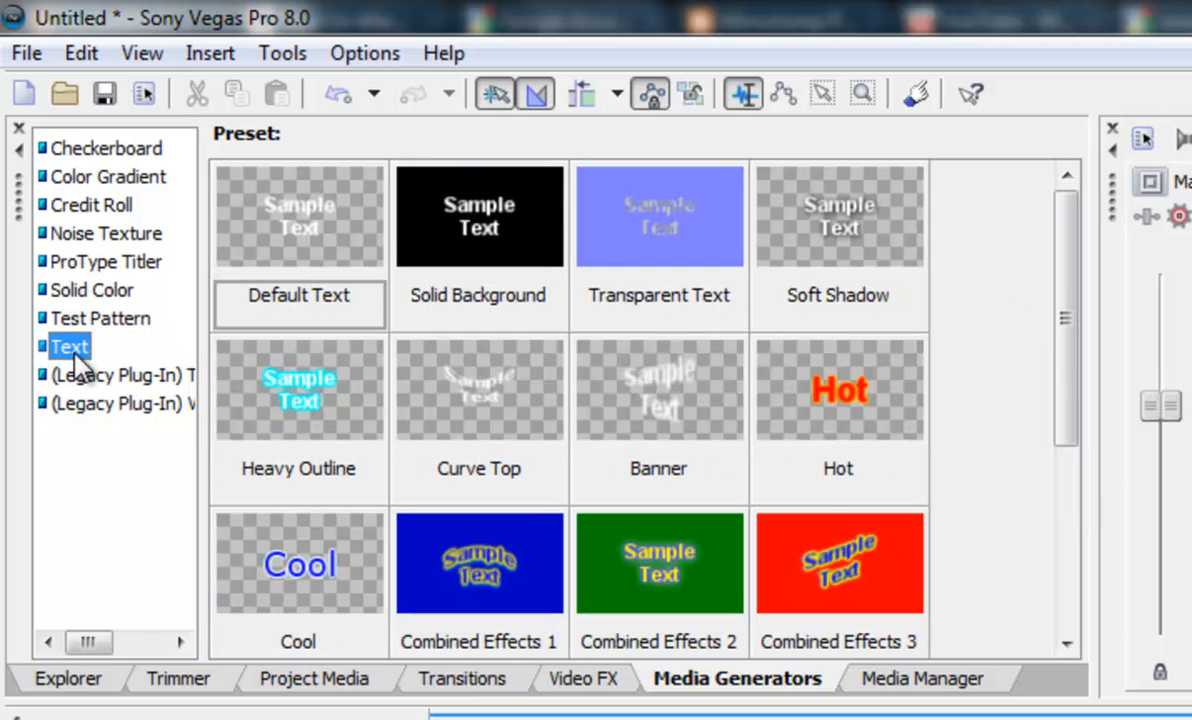
{"action": "left_click_drag", "start_coordinate": [1074, 392], "coordinate": [1020, 385]}
Add the Default Text media generator preset to the timeline as a new track at the project start
{"action": "left_click", "coordinate": [258, 203]}
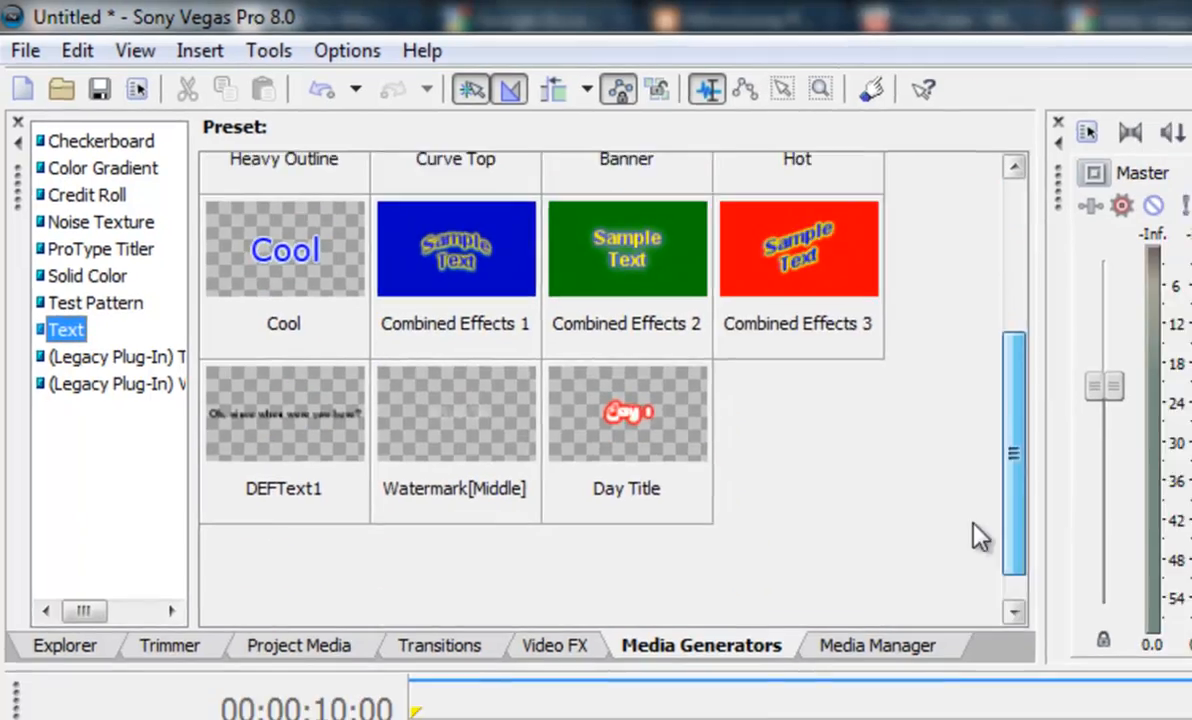
{"action": "left_click_drag", "start_coordinate": [177, 160], "coordinate": [323, 497]}
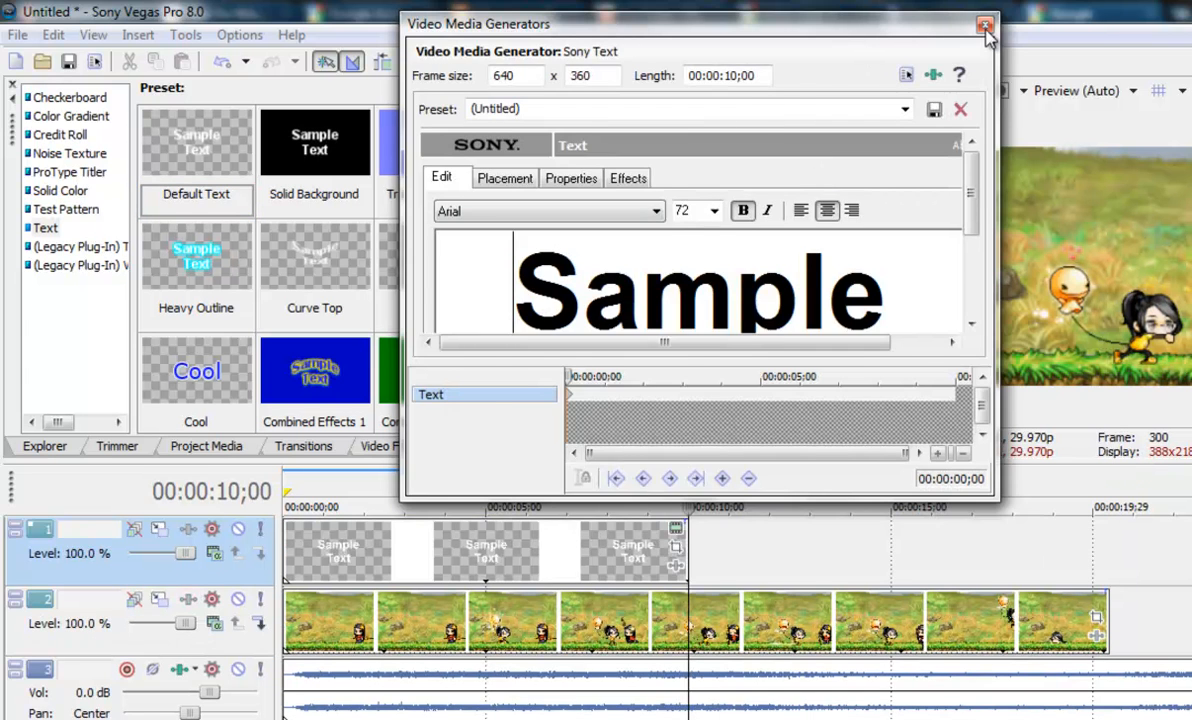
{"action": "left_click", "coordinate": [985, 26]}
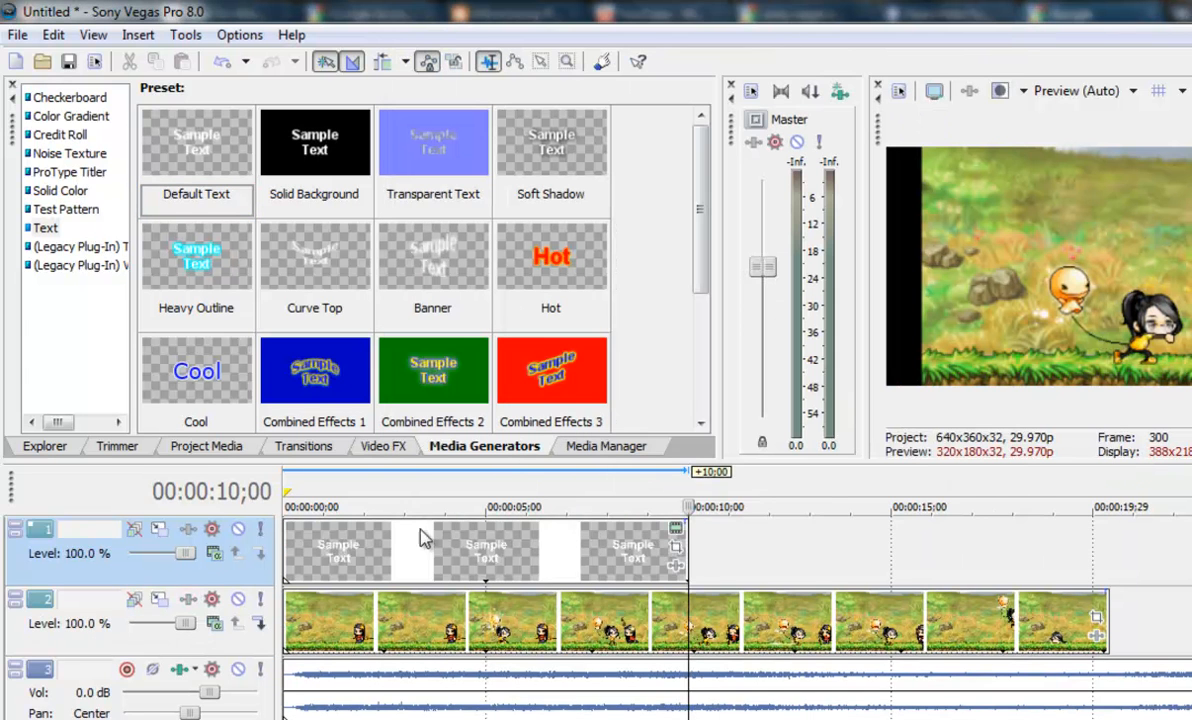
{"action": "double_click", "coordinate": [347, 550]}
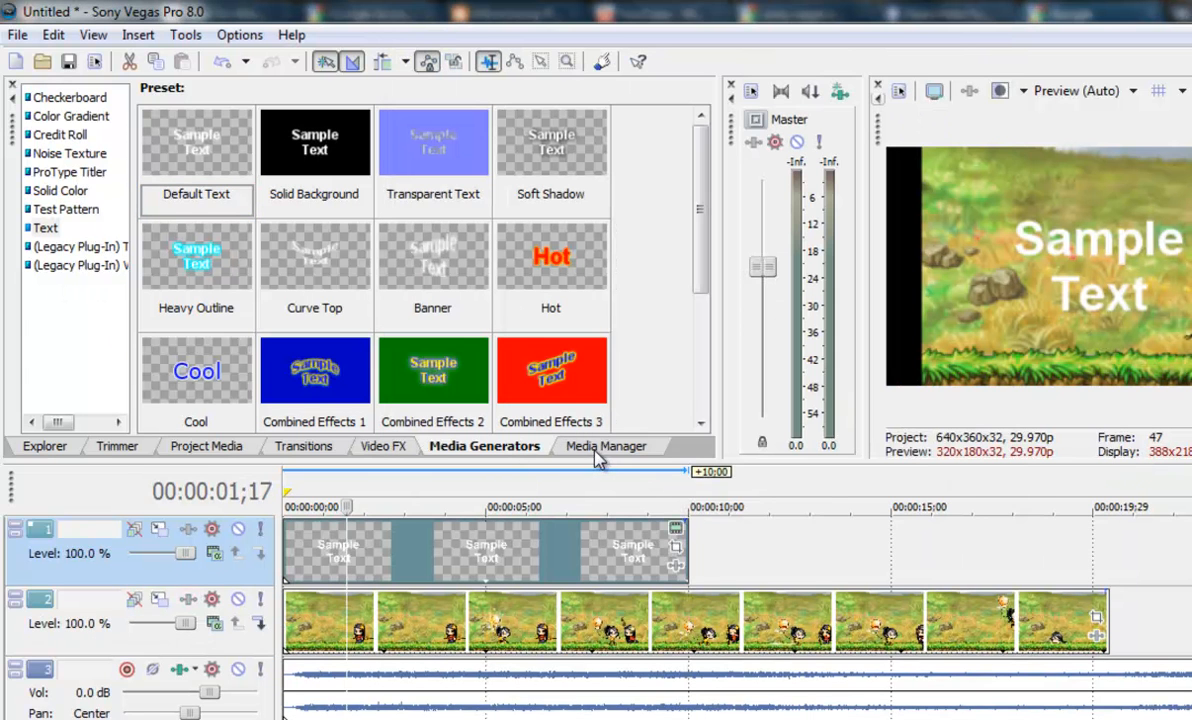
Look at the Media Manager and Explorer windows and the track header options menu
{"action": "left_click", "coordinate": [596, 452]}
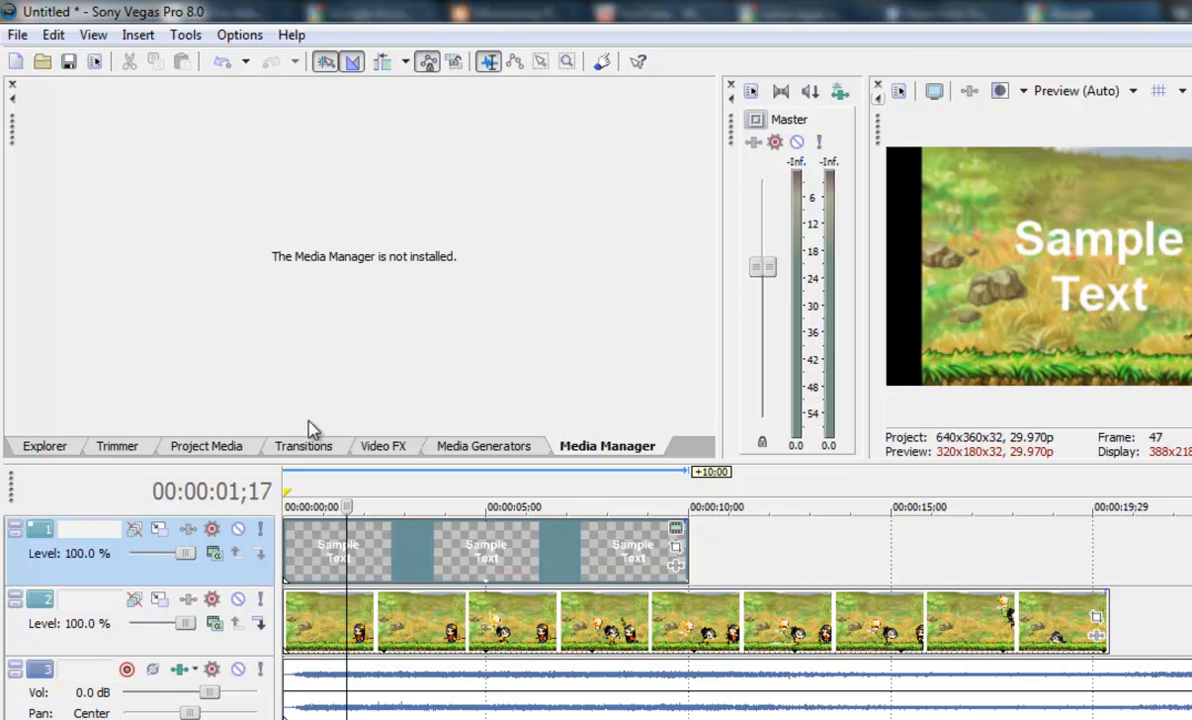
{"action": "left_click", "coordinate": [45, 447]}
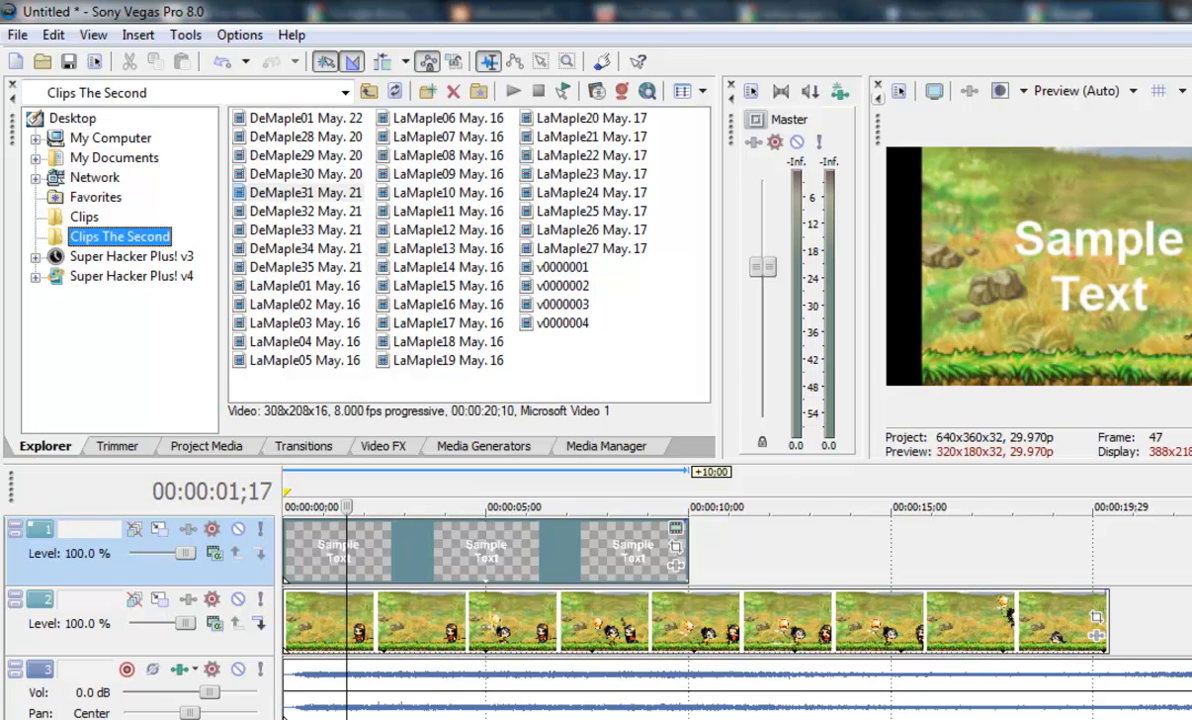
{"action": "scroll", "coordinate": [690, 600], "scroll_direction": "down", "scroll_amount": 1}
{"action": "scroll", "coordinate": [690, 600], "scroll_direction": "up", "scroll_amount": 1}
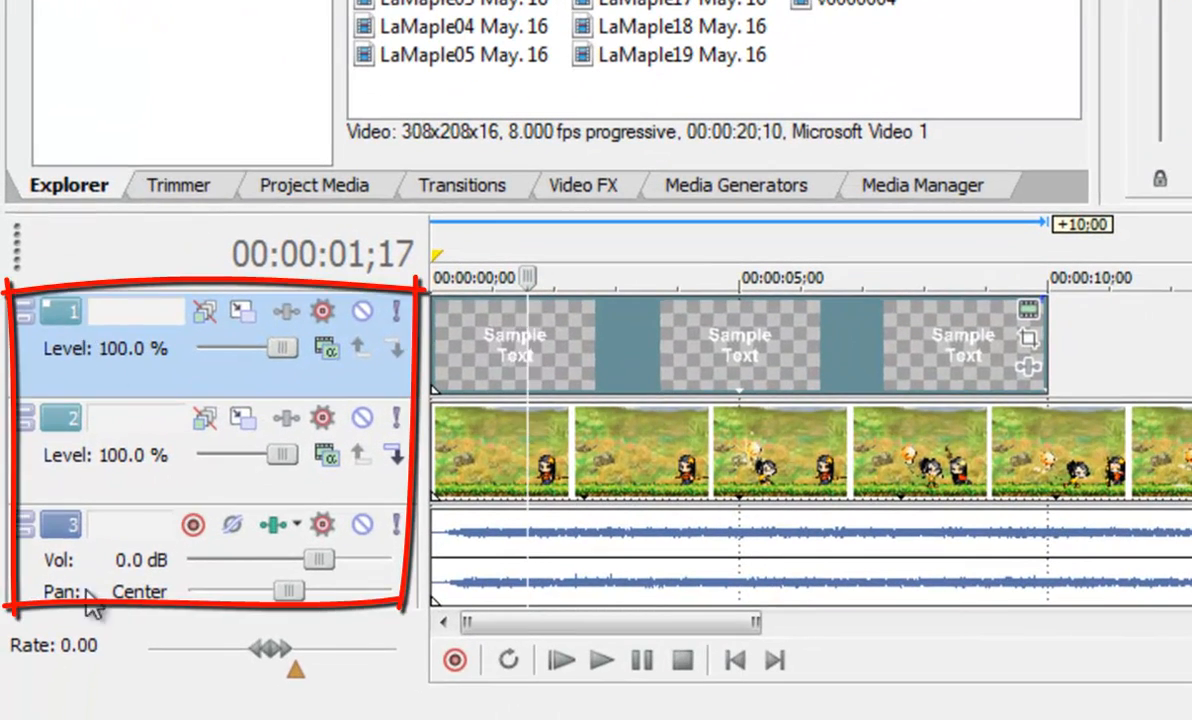
{"action": "right_click", "coordinate": [75, 305]}
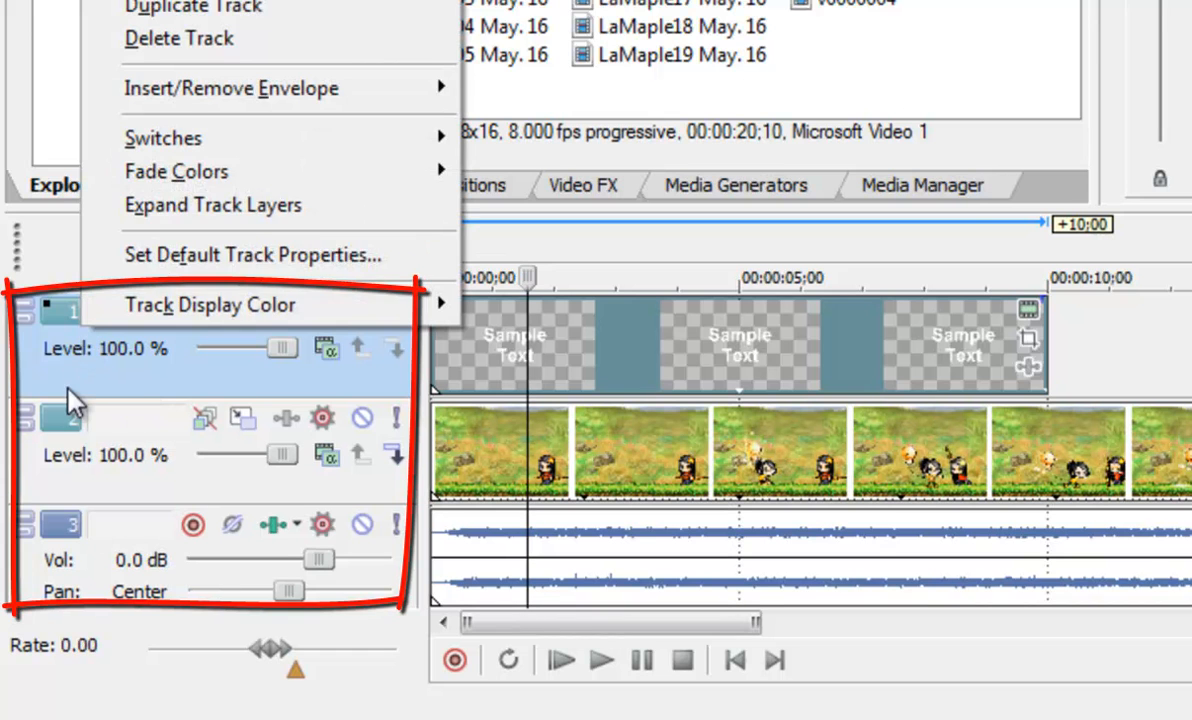
{"action": "left_click", "coordinate": [66, 383]}
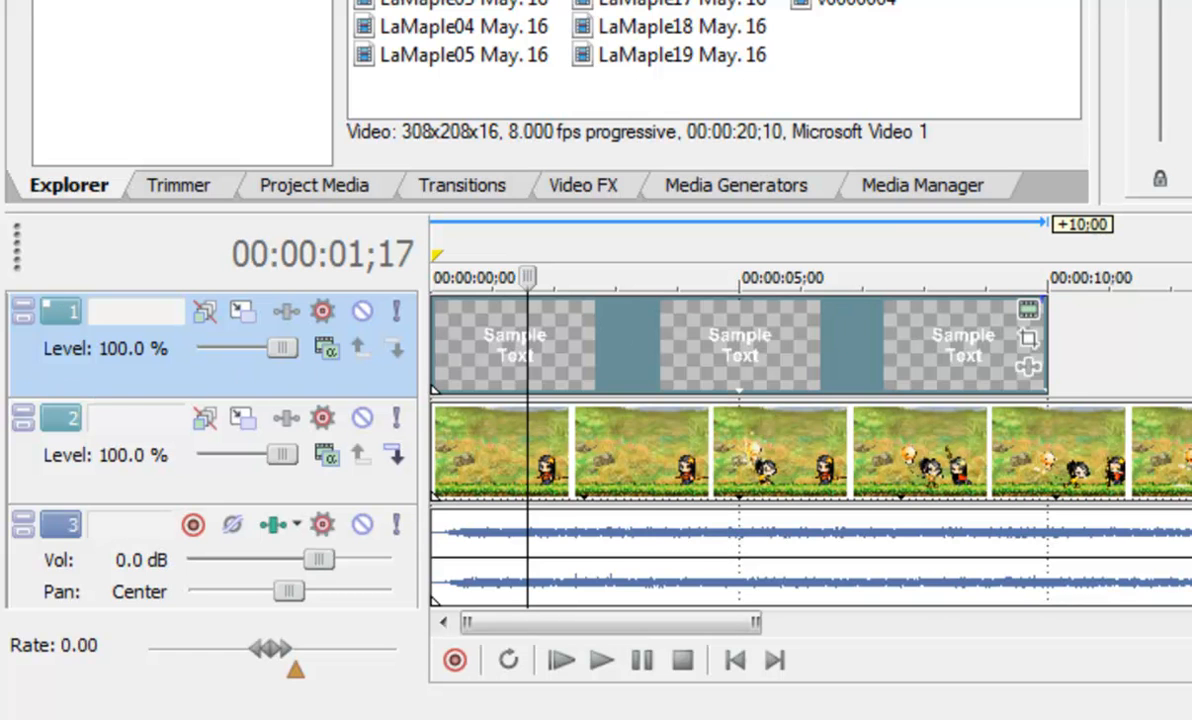
{"action": "scroll", "coordinate": [600, 450], "scroll_direction": "down", "scroll_amount": 2}
{"action": "scroll", "coordinate": [600, 450], "scroll_direction": "up", "scroll_amount": 2}
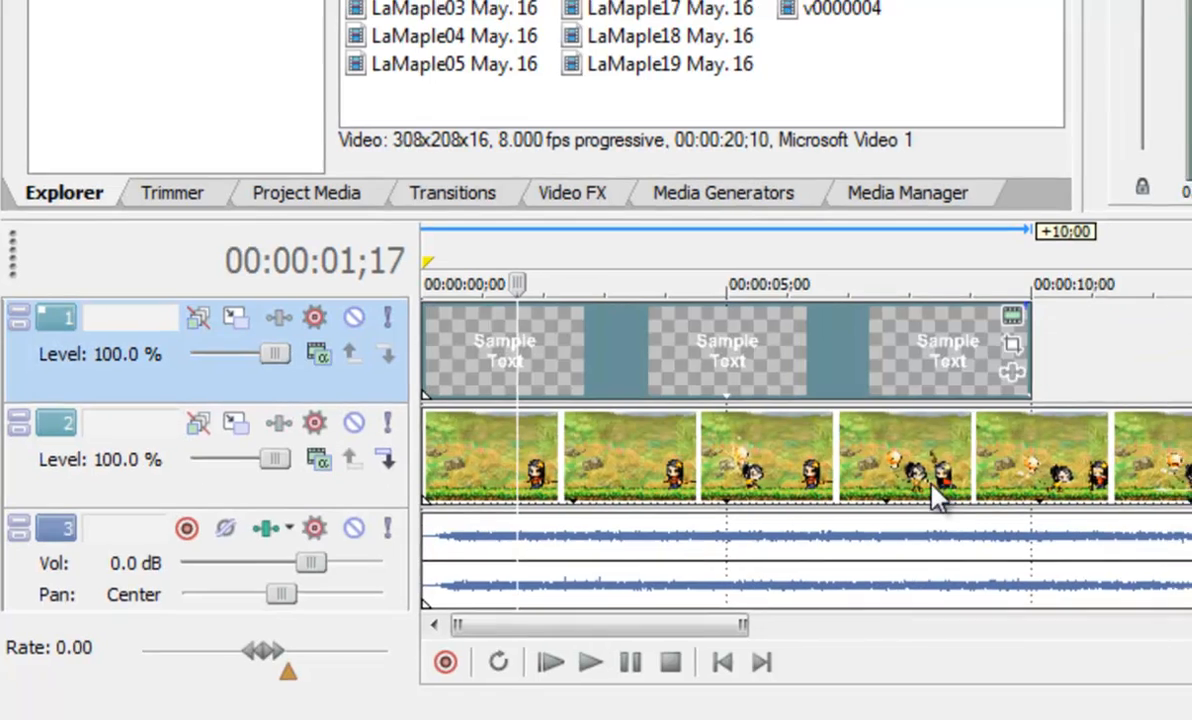
Move the text track below the video track
{"action": "left_click_drag", "start_coordinate": [935, 472], "coordinate": [824, 304]}
{"action": "left_click_drag", "start_coordinate": [415, 512], "coordinate": [412, 580]}
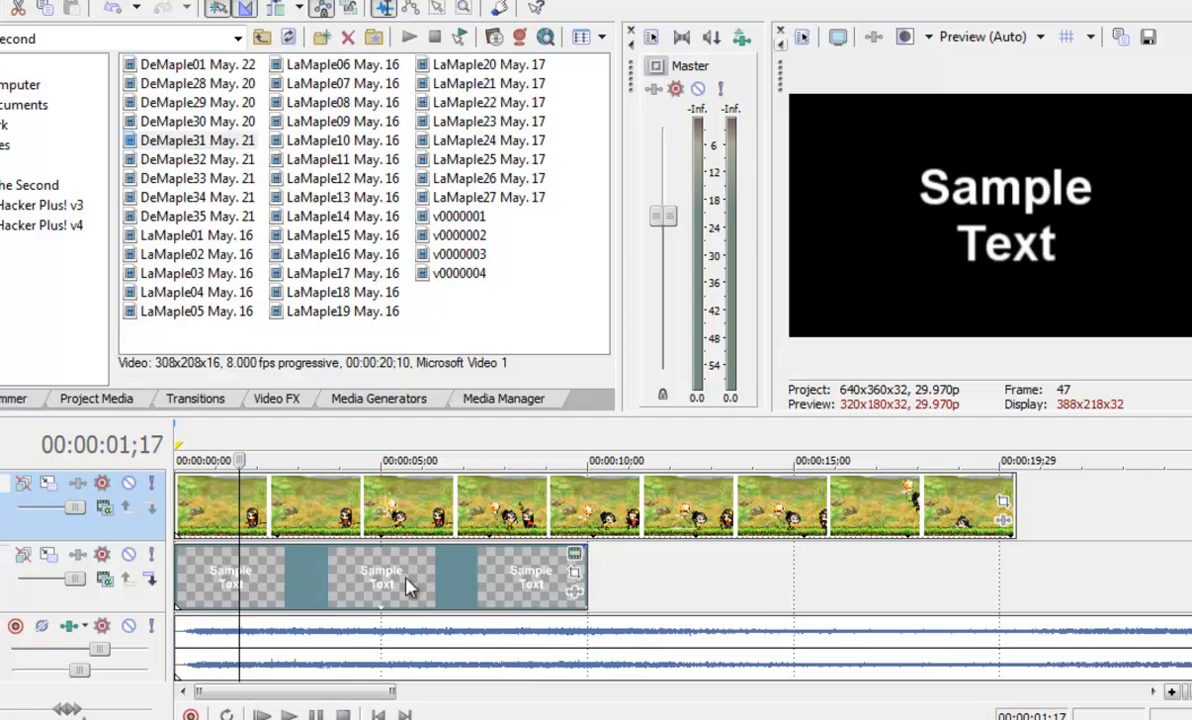
Move the text track back above the video track
{"action": "left_click", "coordinate": [450, 571]}
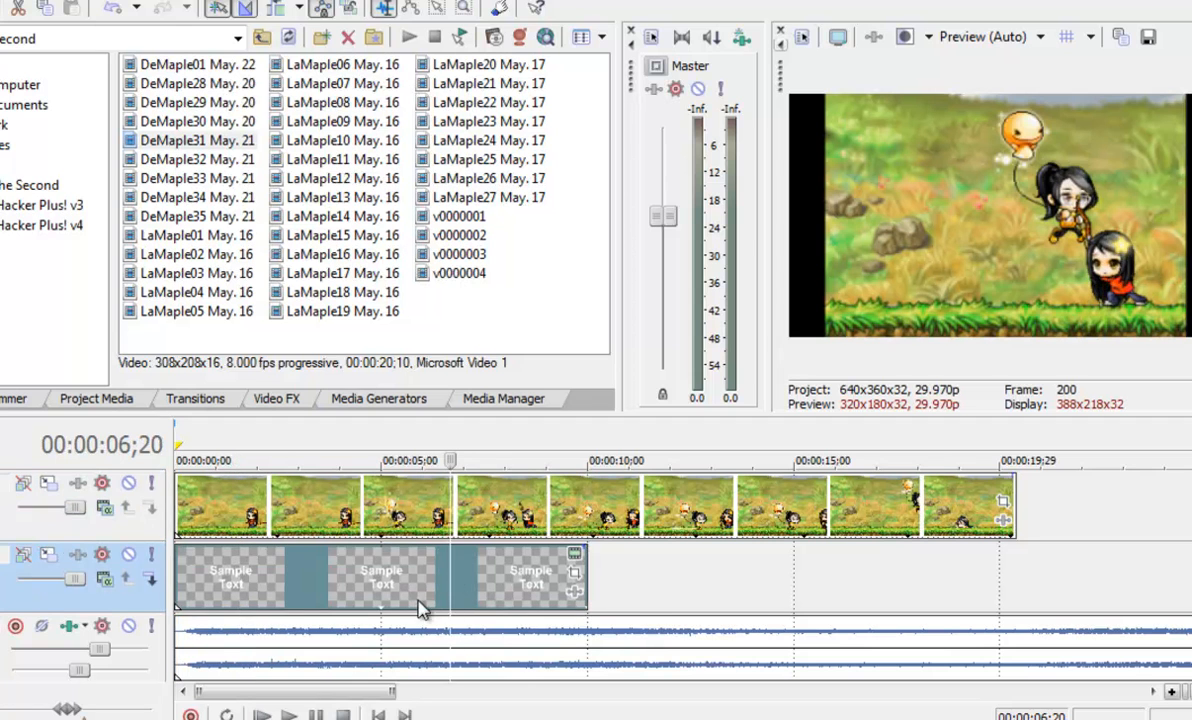
{"action": "left_click", "coordinate": [519, 511]}
{"action": "left_click", "coordinate": [326, 593]}
{"action": "left_click_drag", "start_coordinate": [231, 603], "coordinate": [224, 488]}
{"action": "left_click_drag", "start_coordinate": [697, 520], "coordinate": [686, 577]}
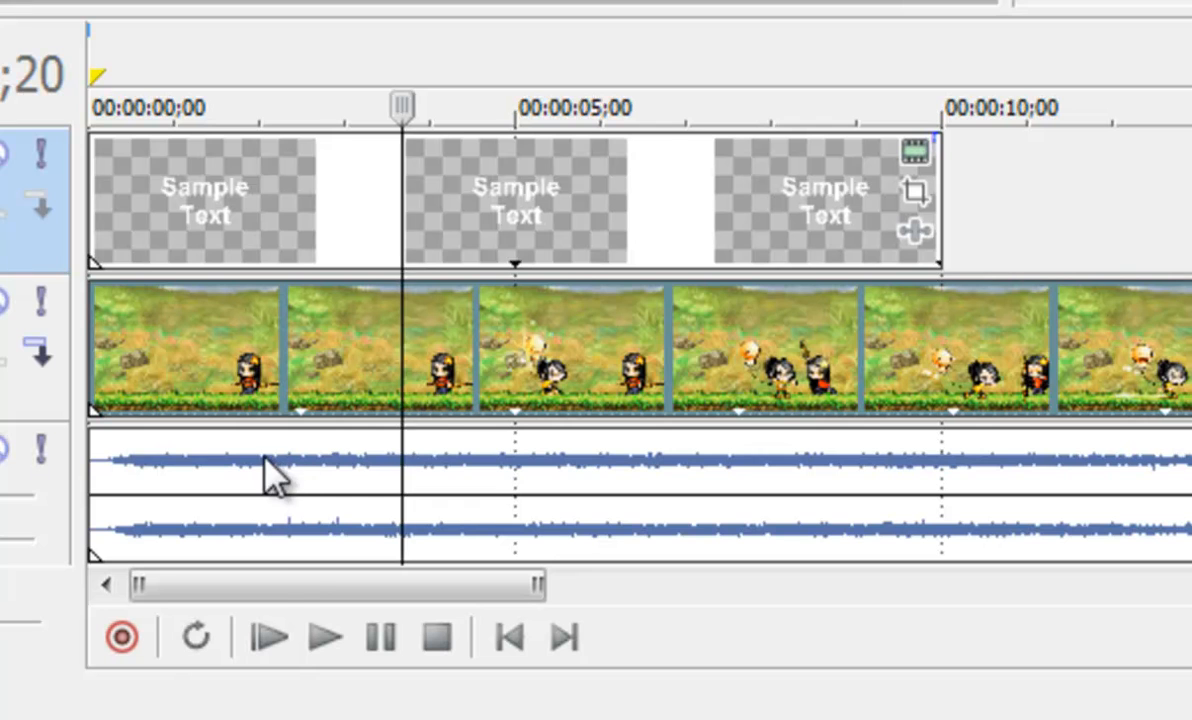
Trim the end of the text event by about 3;22 so it ends near 6 seconds
{"action": "left_click_drag", "start_coordinate": [617, 392], "coordinate": [556, 399]}
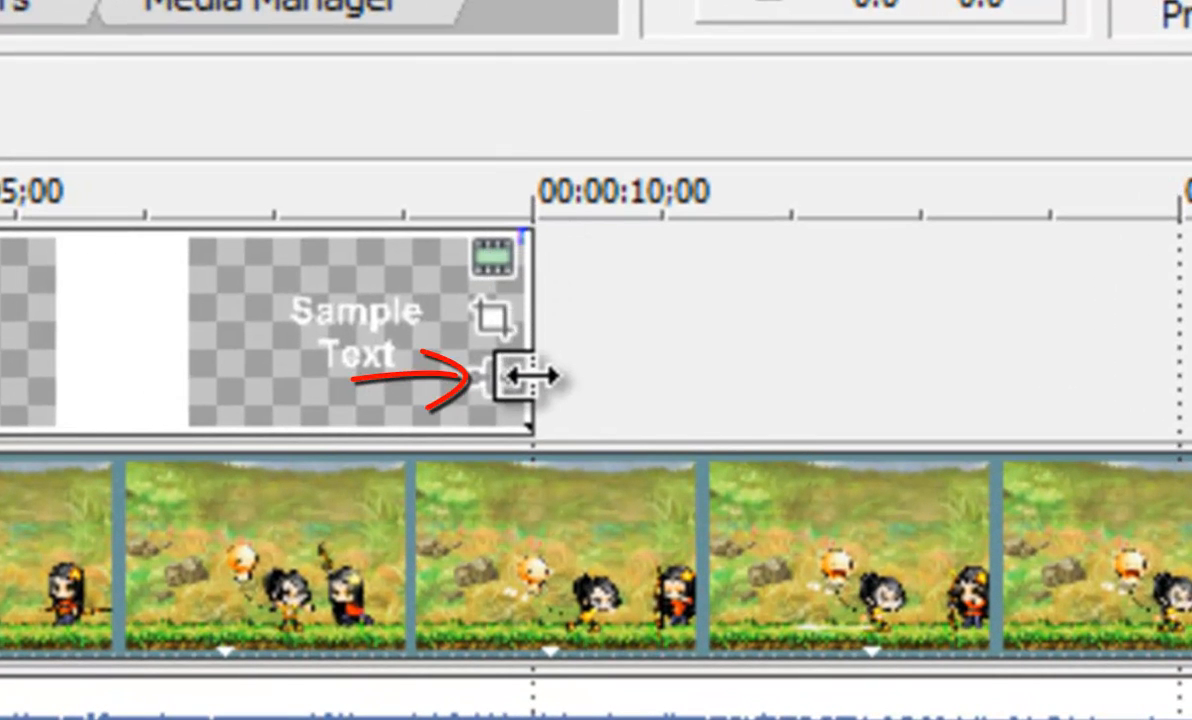
{"action": "left_click", "coordinate": [528, 378]}
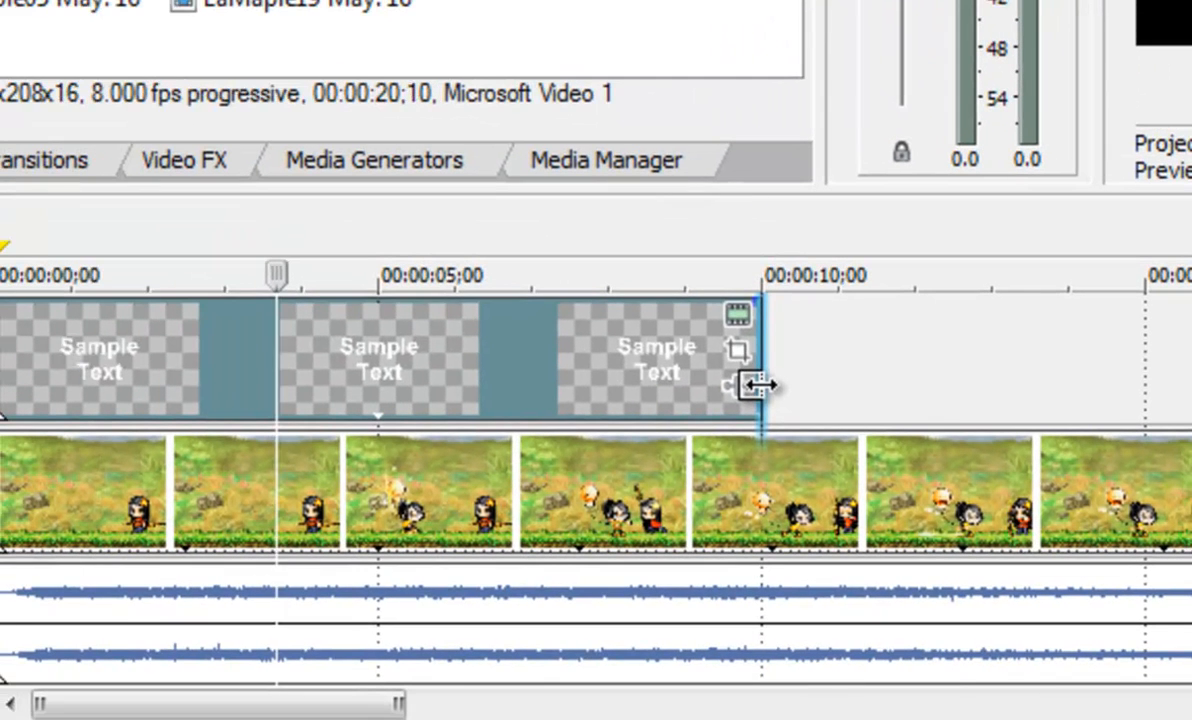
{"action": "left_click_drag", "start_coordinate": [578, 378], "coordinate": [387, 405]}
{"action": "left_click_drag", "start_coordinate": [632, 405], "coordinate": [479, 405]}
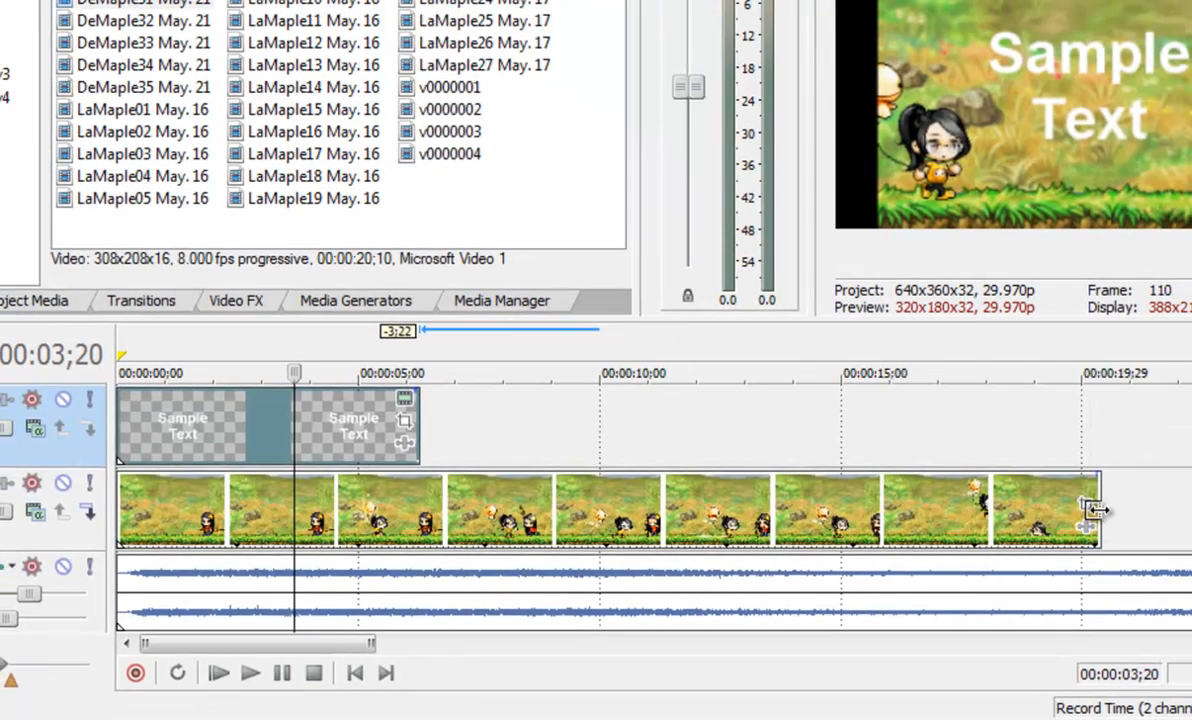
Trim the end of the video event about 0;15 shorter and preview the text over it
{"action": "mouse_move", "coordinate": [1095, 510]}
{"action": "left_mouse_down"}
{"action": "mouse_move", "coordinate": [963, 523]}
{"action": "mouse_move", "coordinate": [1075, 510]}
{"action": "left_mouse_up"}
{"action": "left_click", "coordinate": [528, 443]}
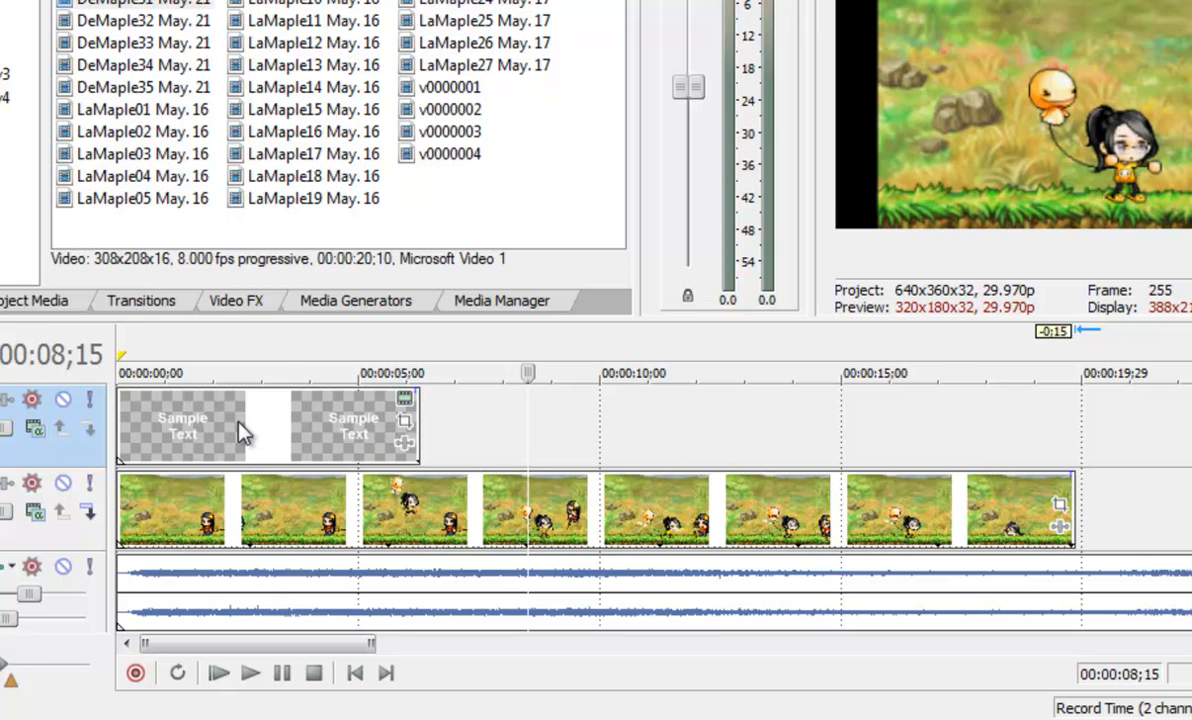
{"action": "double_click", "coordinate": [283, 440]}
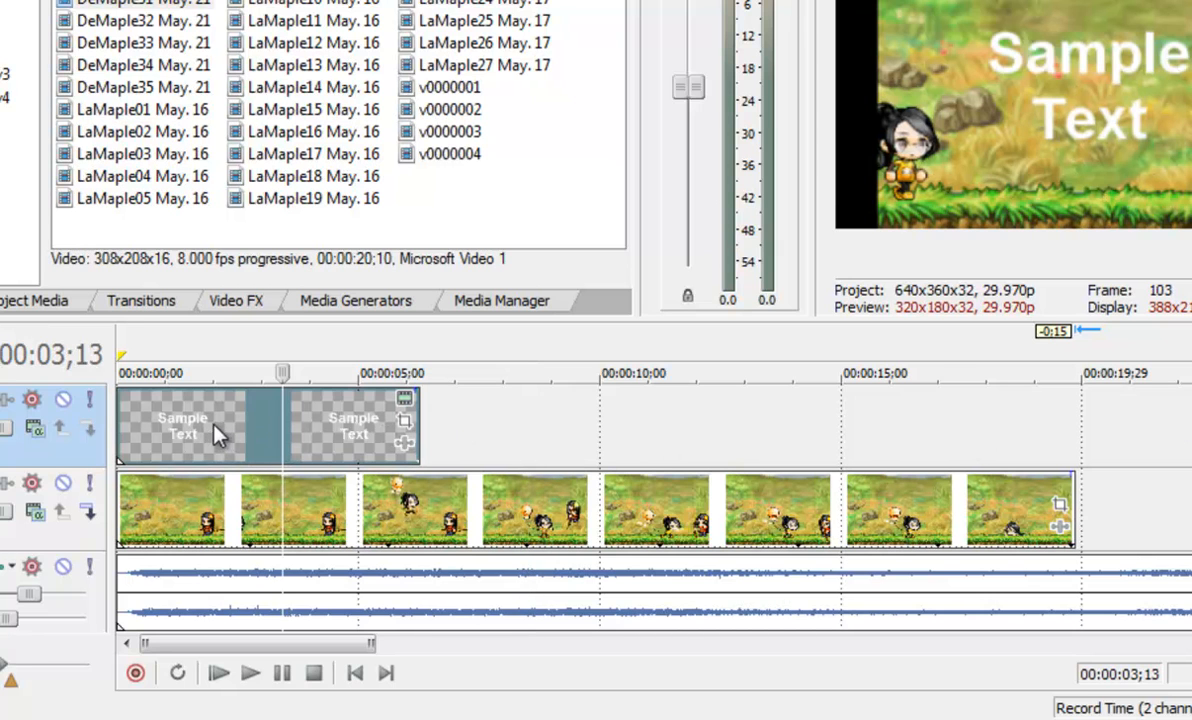
{"action": "mouse_move", "coordinate": [386, 516]}
{"action": "left_mouse_down"}
{"action": "mouse_move", "coordinate": [402, 517]}
{"action": "mouse_move", "coordinate": [373, 515]}
{"action": "left_mouse_up"}
{"action": "left_click", "coordinate": [306, 427]}
{"action": "mouse_move", "coordinate": [306, 427]}
{"action": "left_mouse_down"}
{"action": "mouse_move", "coordinate": [570, 420]}
{"action": "mouse_move", "coordinate": [266, 404]}
{"action": "mouse_move", "coordinate": [372, 471]}
{"action": "mouse_move", "coordinate": [1000, 440]}
{"action": "mouse_move", "coordinate": [329, 430]}
{"action": "left_mouse_up"}
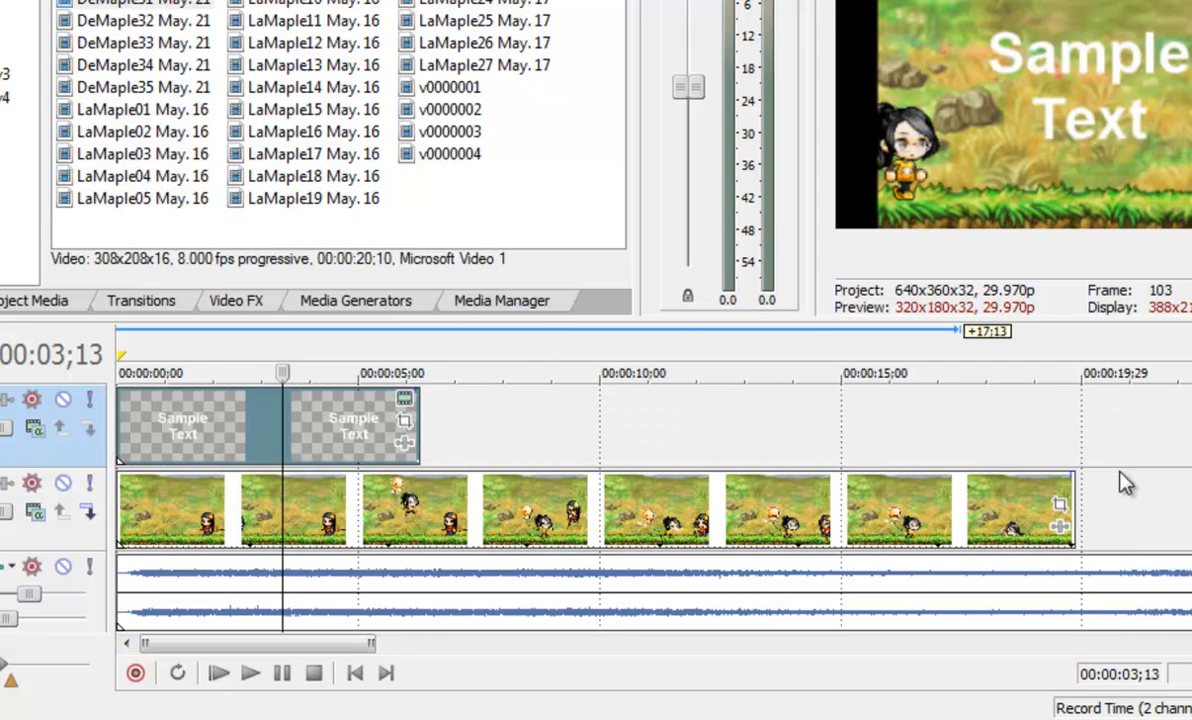